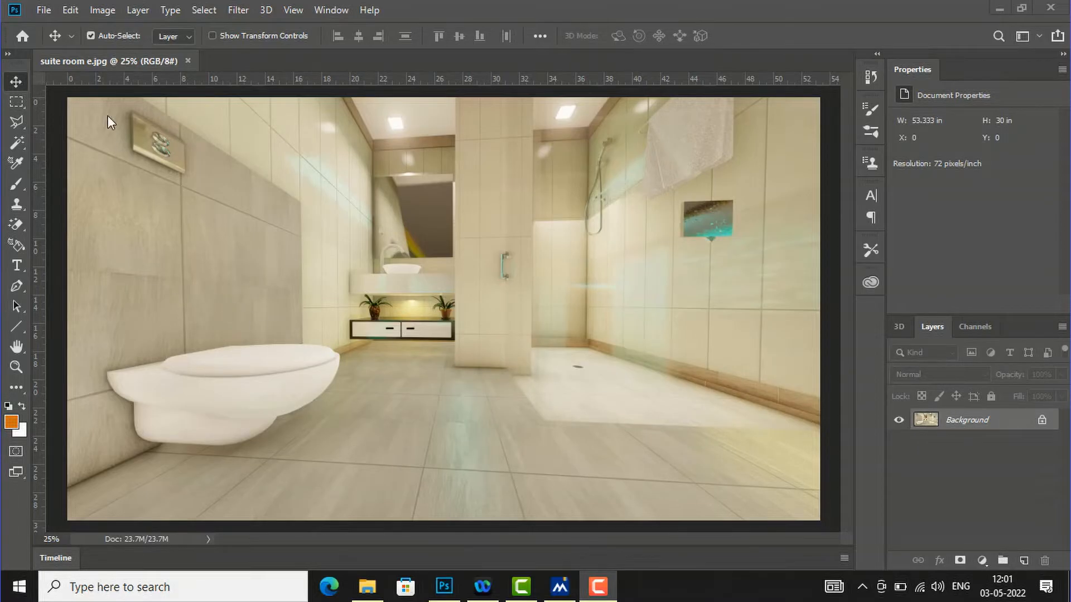
Convert the locked Background into a regular layer, keeping the default layer settings
right_click(972, 427)
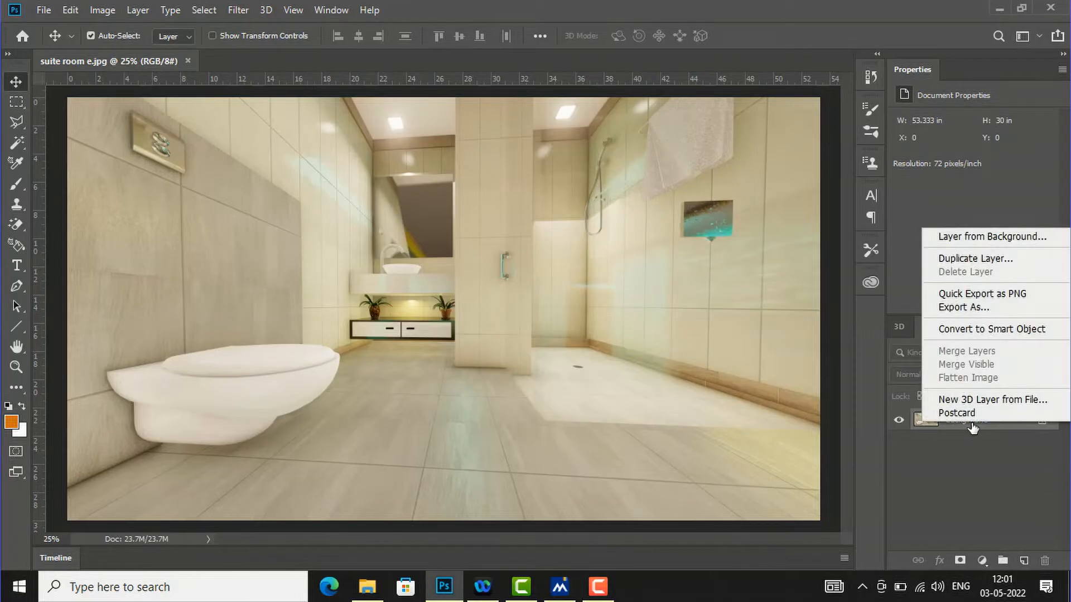
click(974, 240)
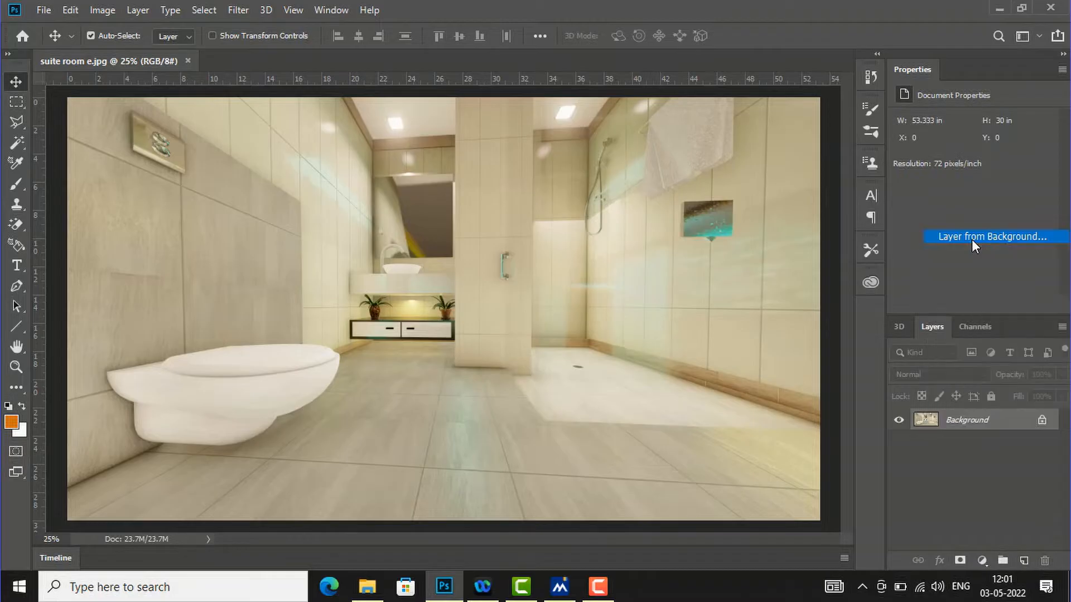
click(672, 165)
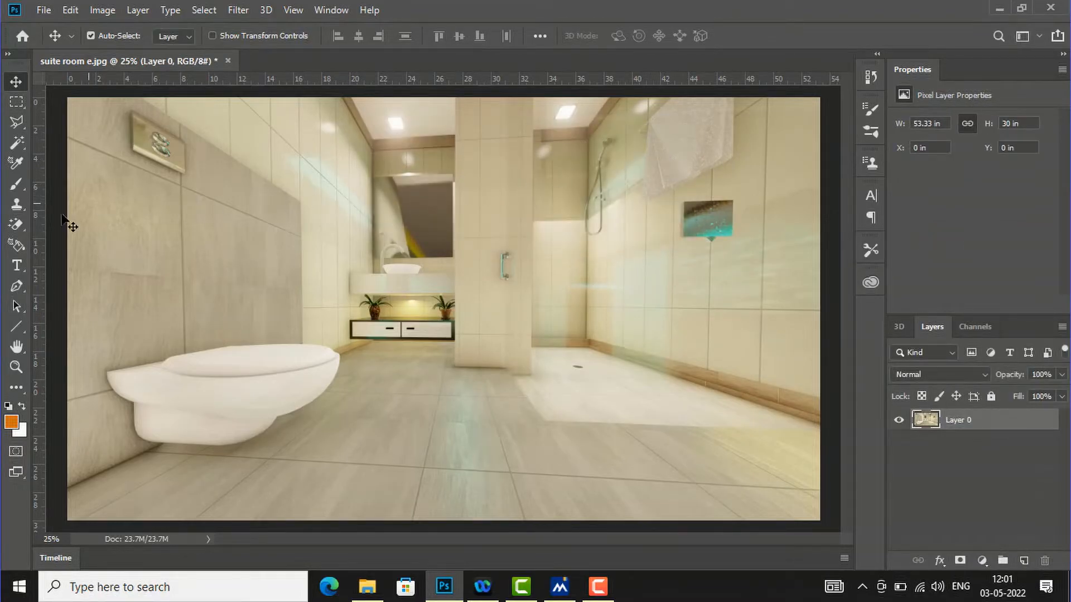
Add the text "BATHROOM DESIGN" over the floor in Arial Black, 250 pt, using the orange colour d2730e
click(21, 259)
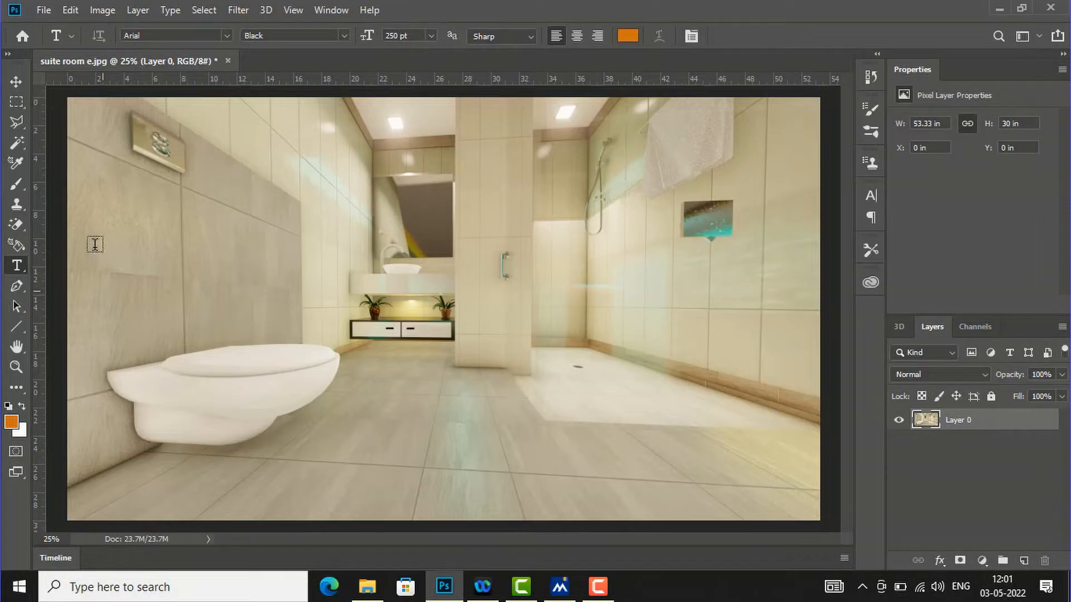
click(430, 36)
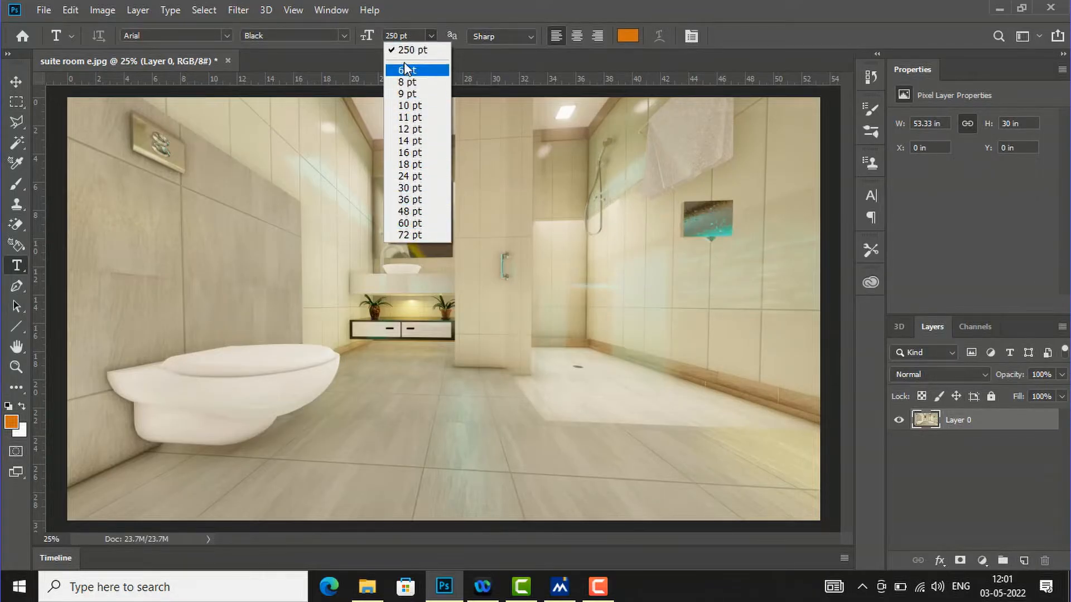
click(409, 36)
click(397, 36)
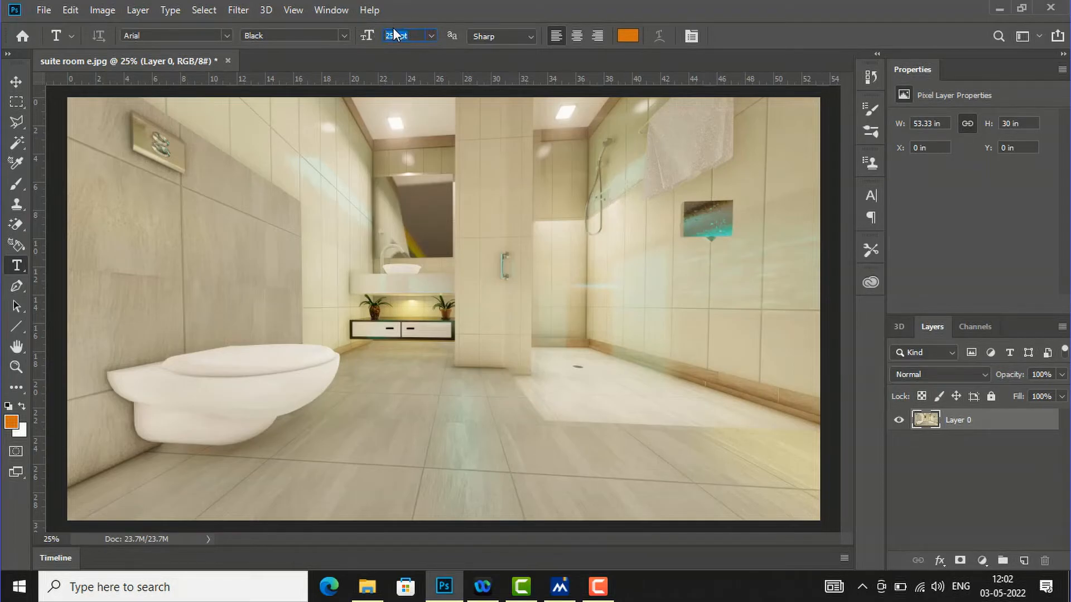
click(10, 420)
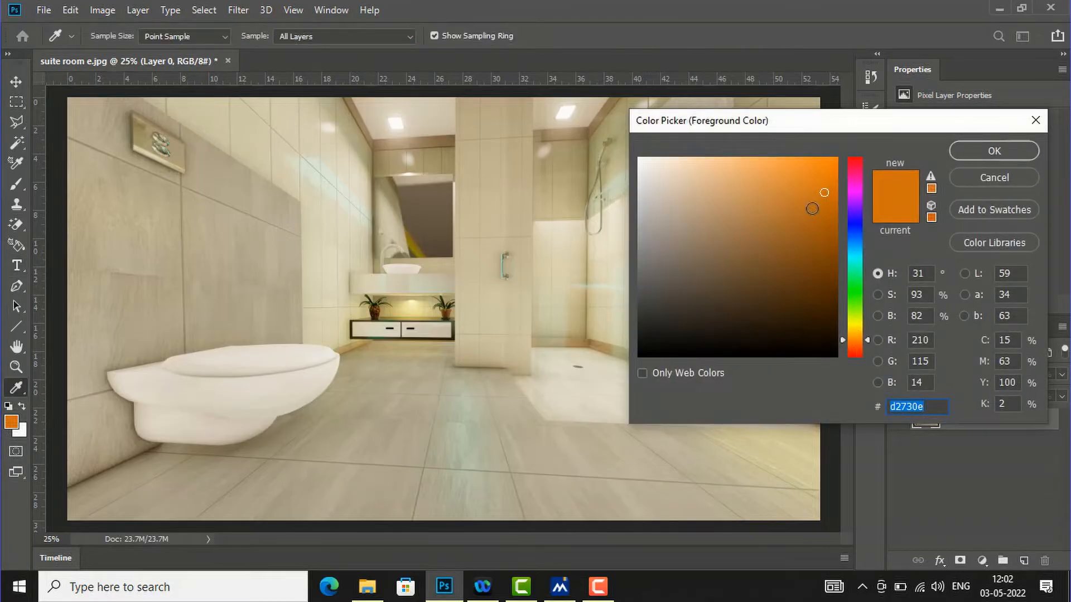
click(1006, 148)
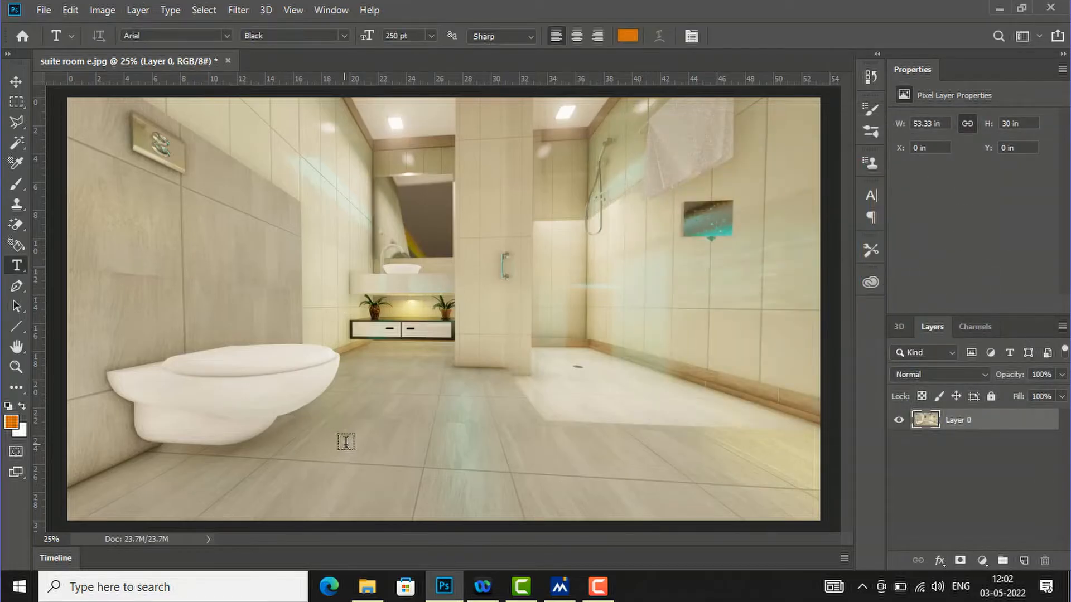
click(354, 413)
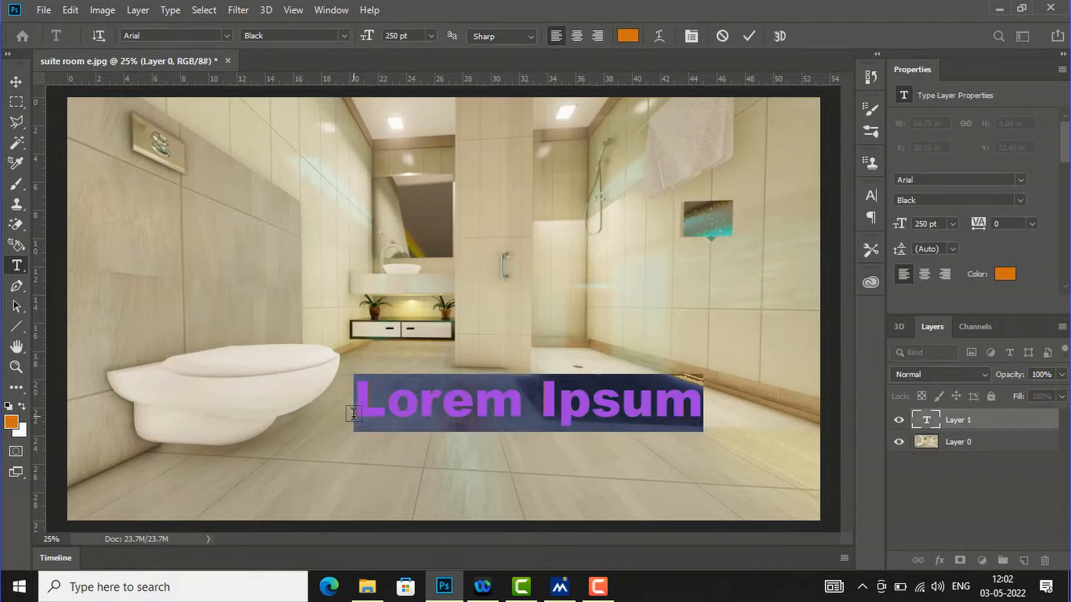
text(BATH)
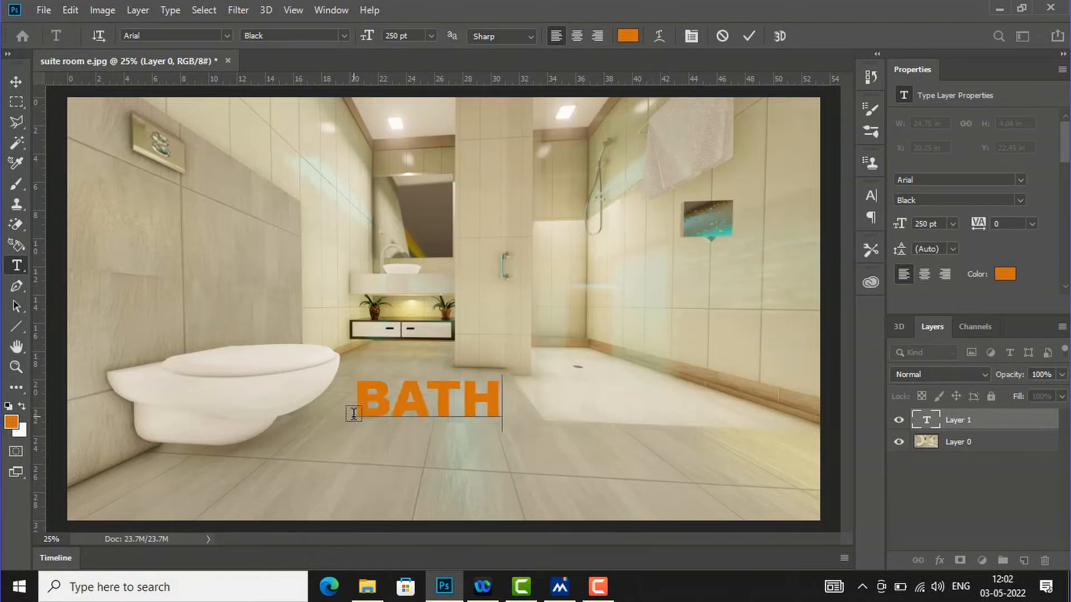
text(ROOM)
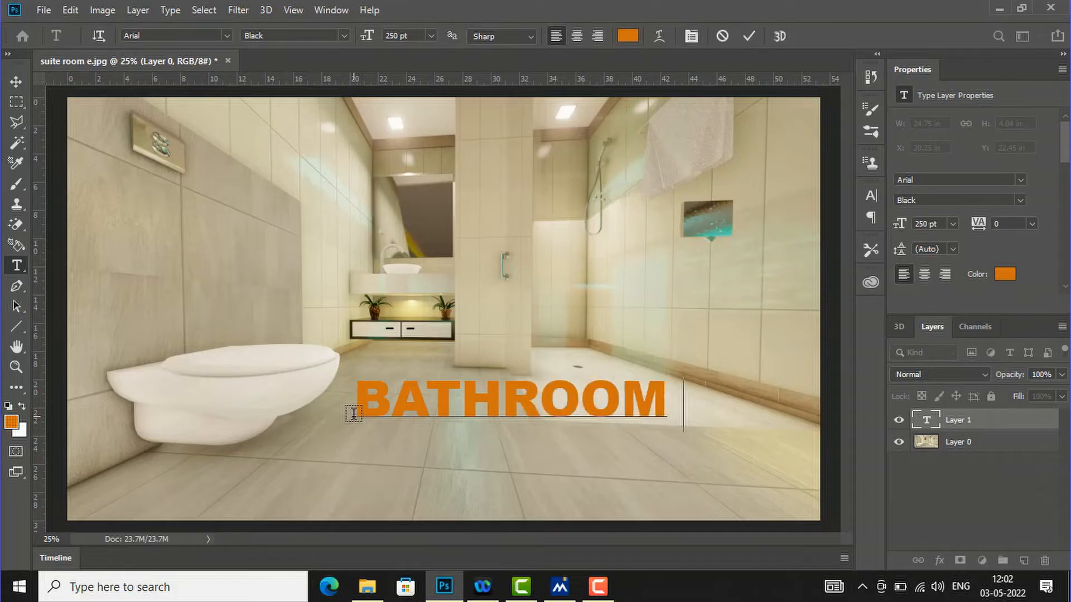
text( DESIGN)
Move the "BATHROOM DESIGN" text over the floor so it fits within the image, at about X 15.1 in, Y 21.6 in
click(16, 81)
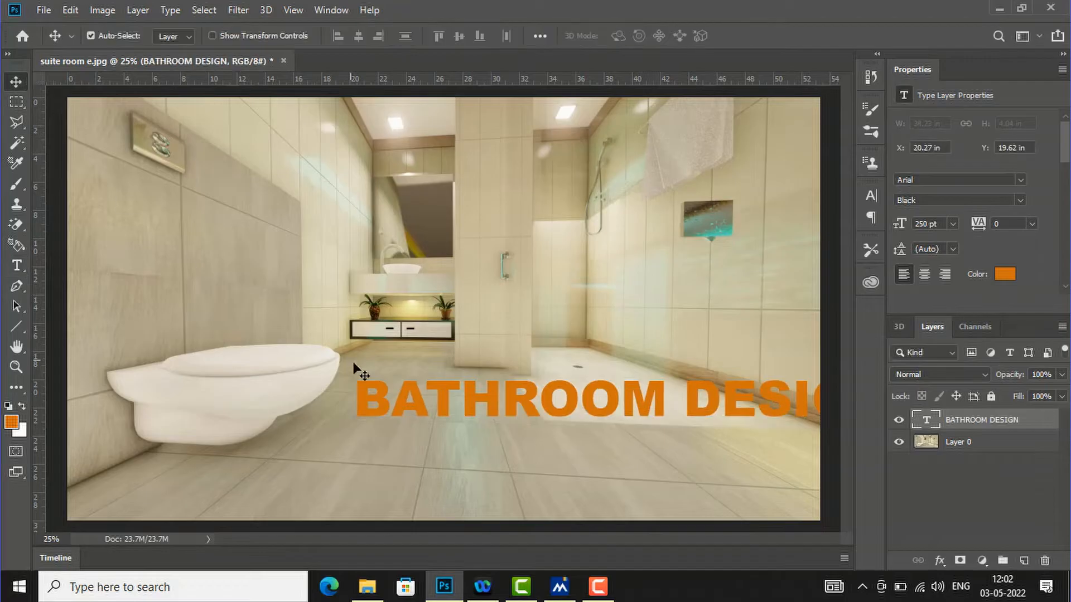
drag(383, 400, 268, 412)
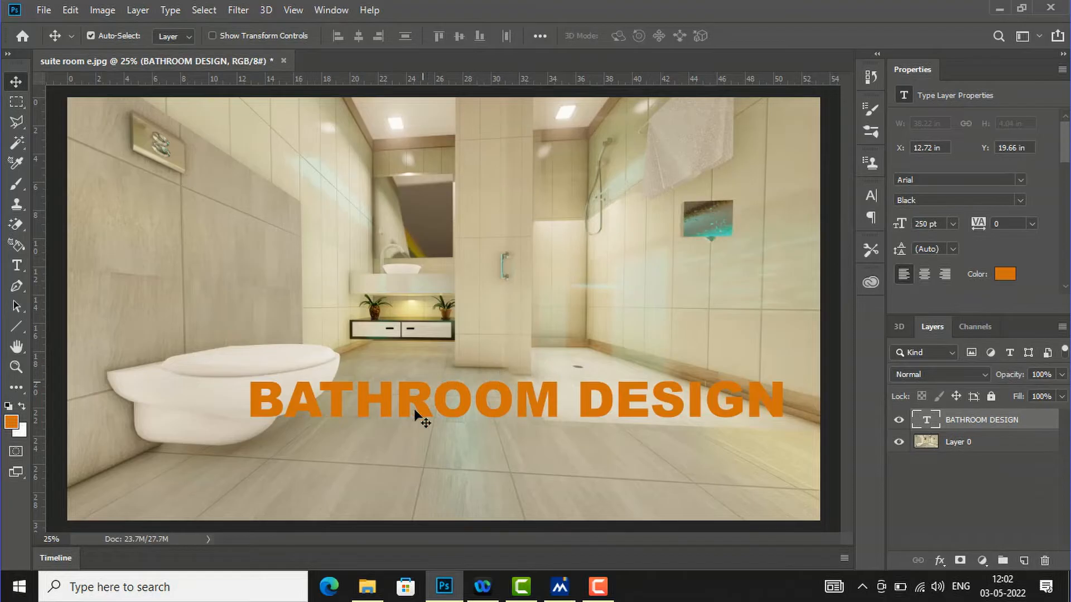
drag(478, 407, 507, 430)
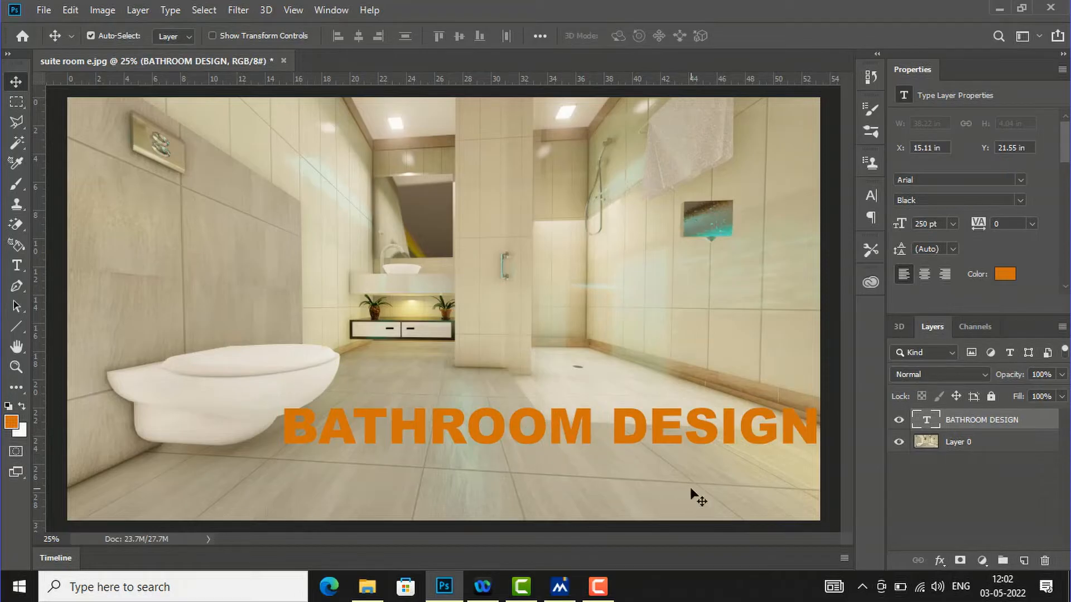
Create a 3D extrusion from the "BATHROOM DESIGN" text layer and shift the 3D text slightly left along its horizontal axis
right_click(998, 424)
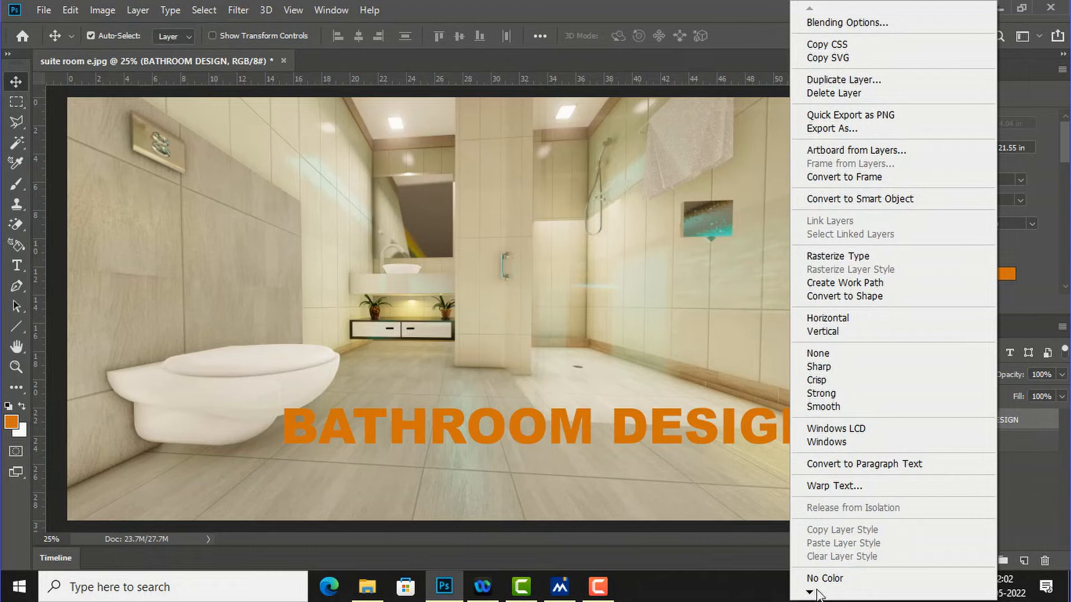
mouse_move(812, 595)
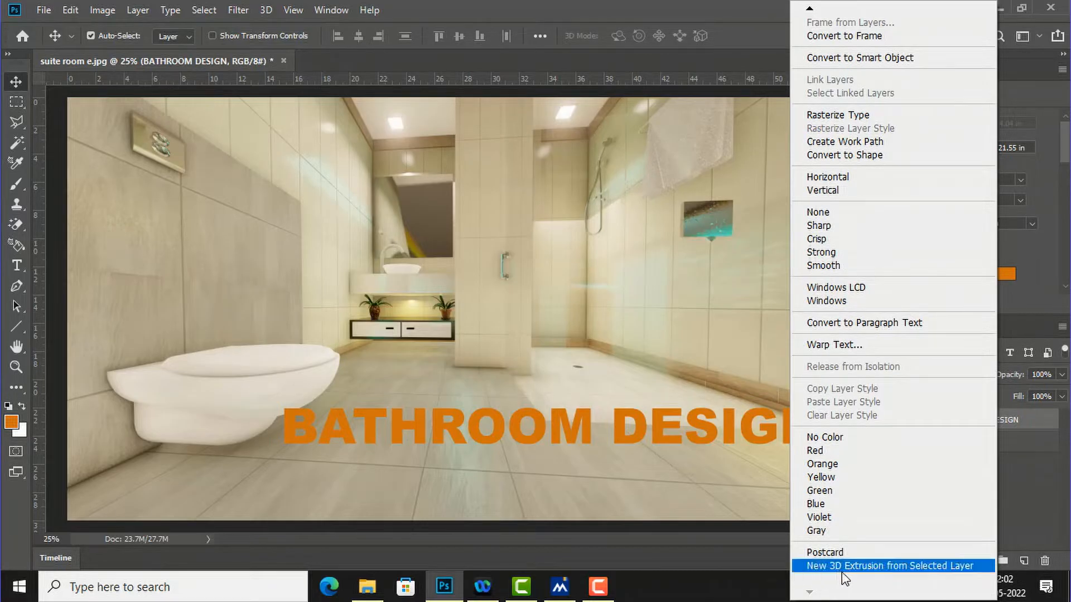
click(929, 562)
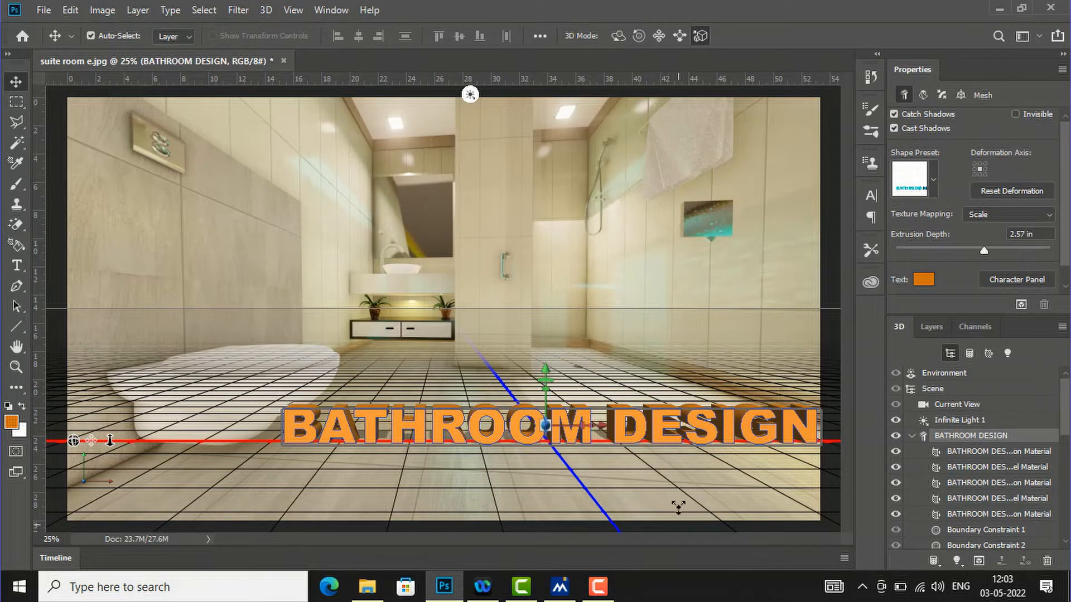
drag(601, 424, 584, 425)
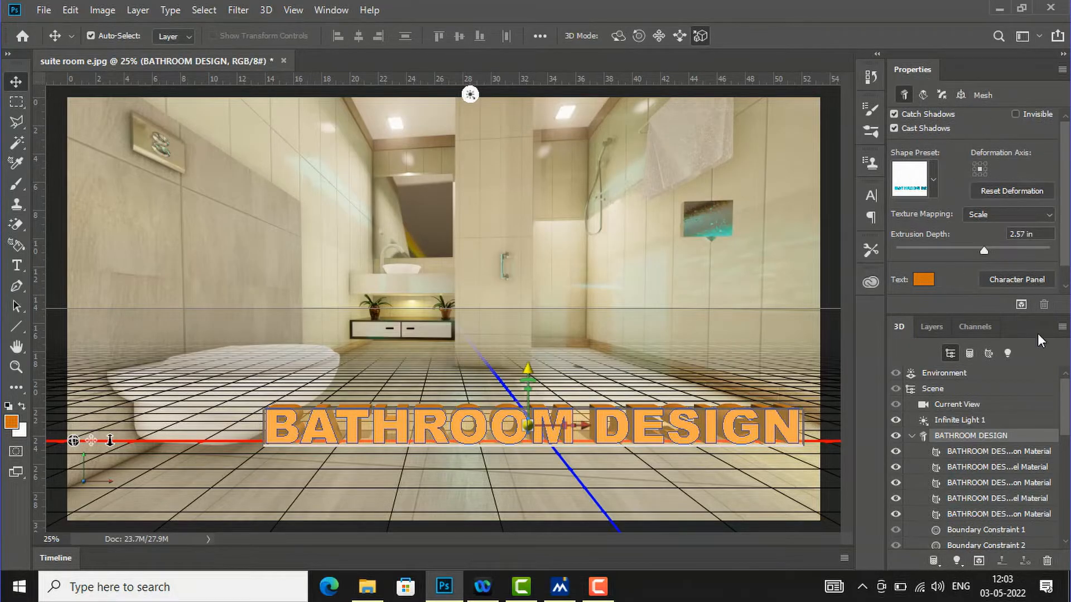
Try several shape presets on the 3D text, apply the second one in the first row, and set the extrusion depth to 1.851 in
click(934, 176)
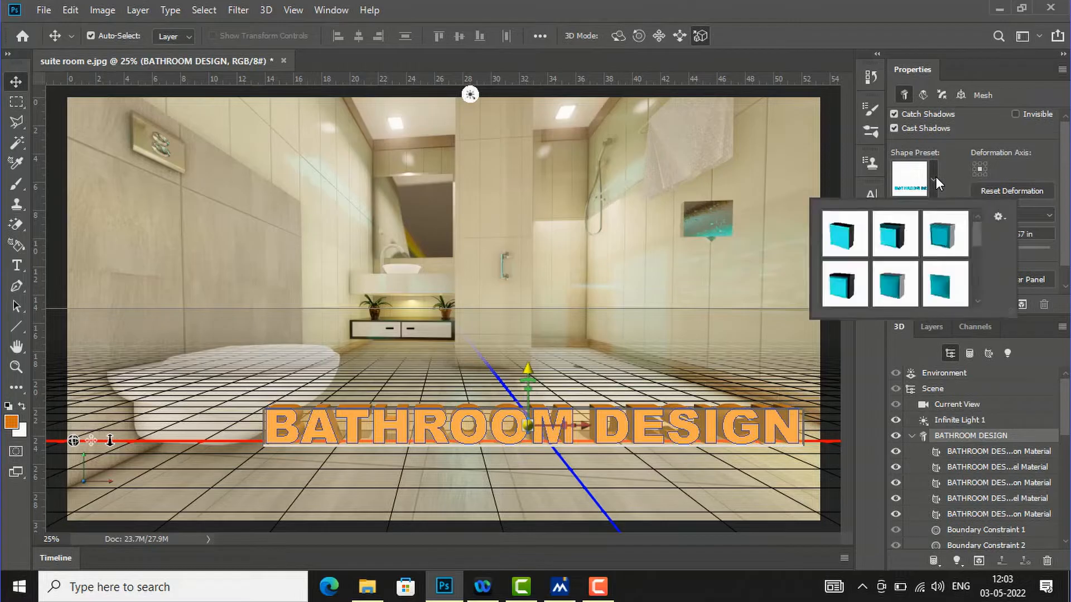
click(843, 246)
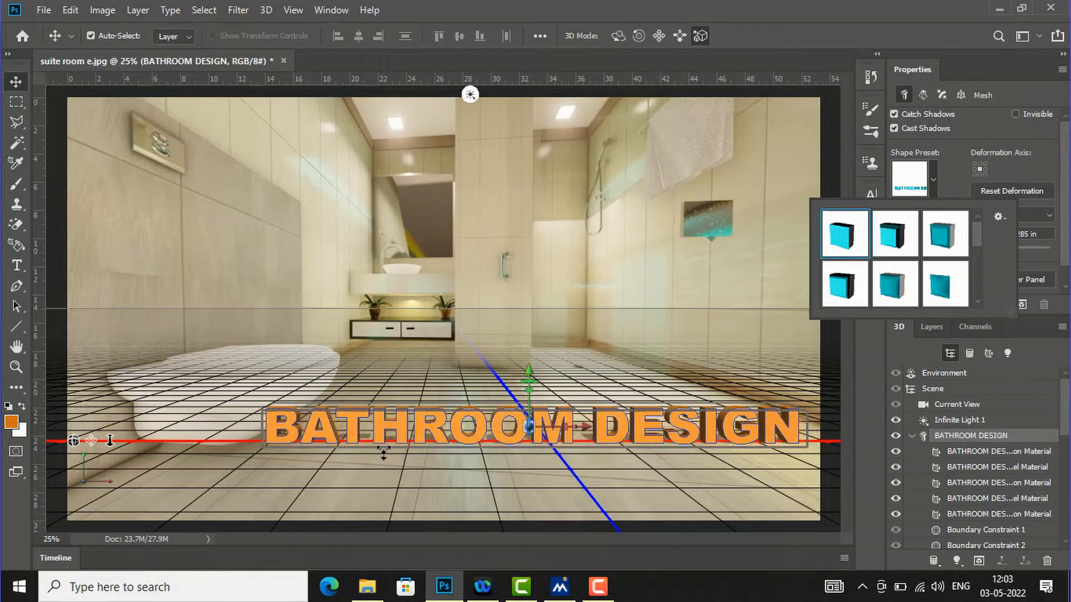
click(903, 237)
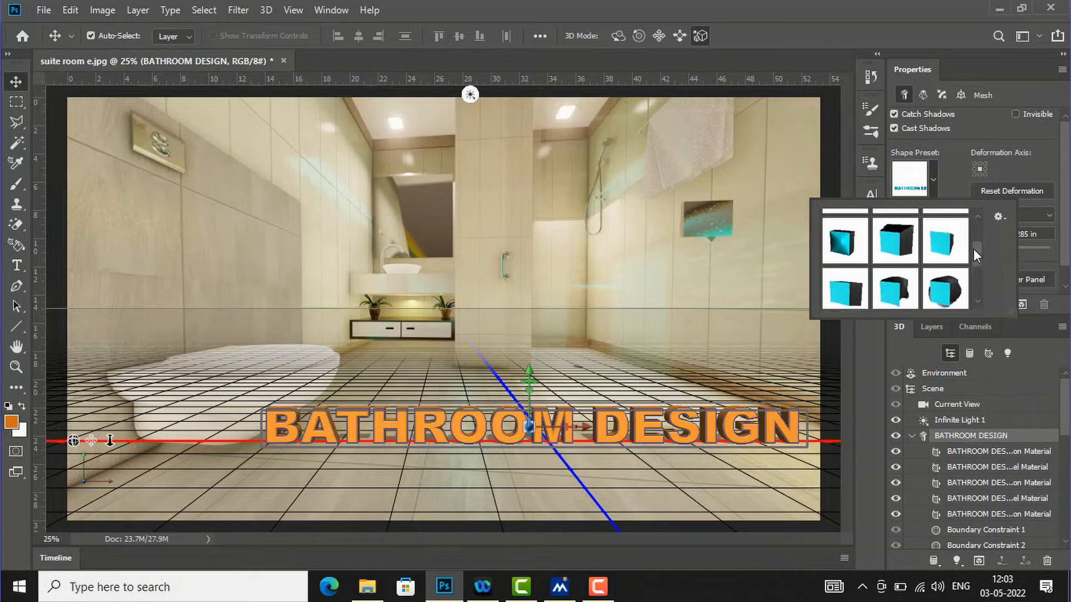
scroll(974, 245, down, 1)
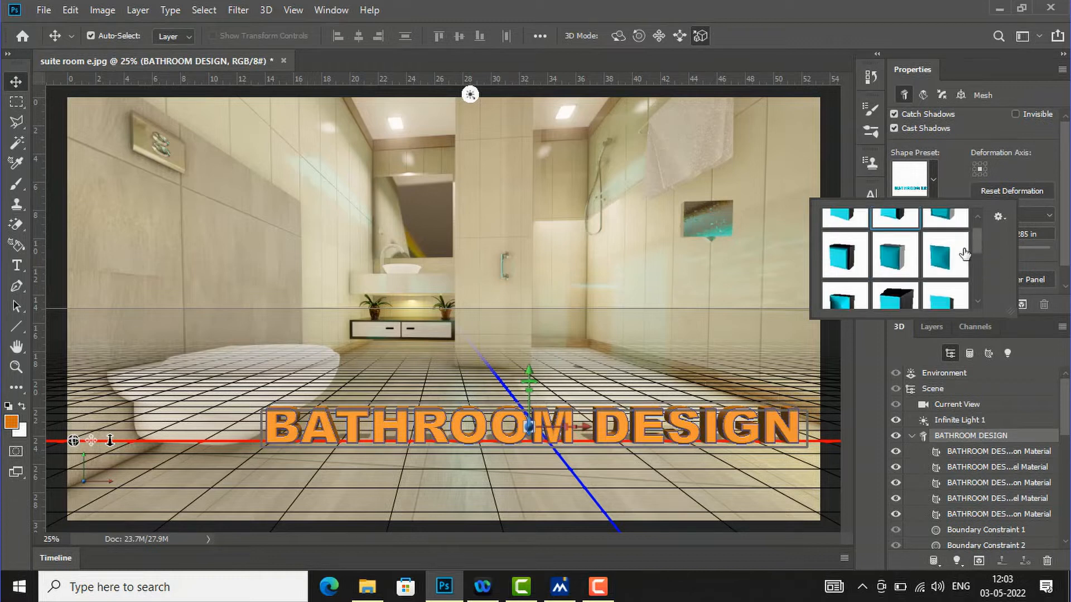
click(901, 304)
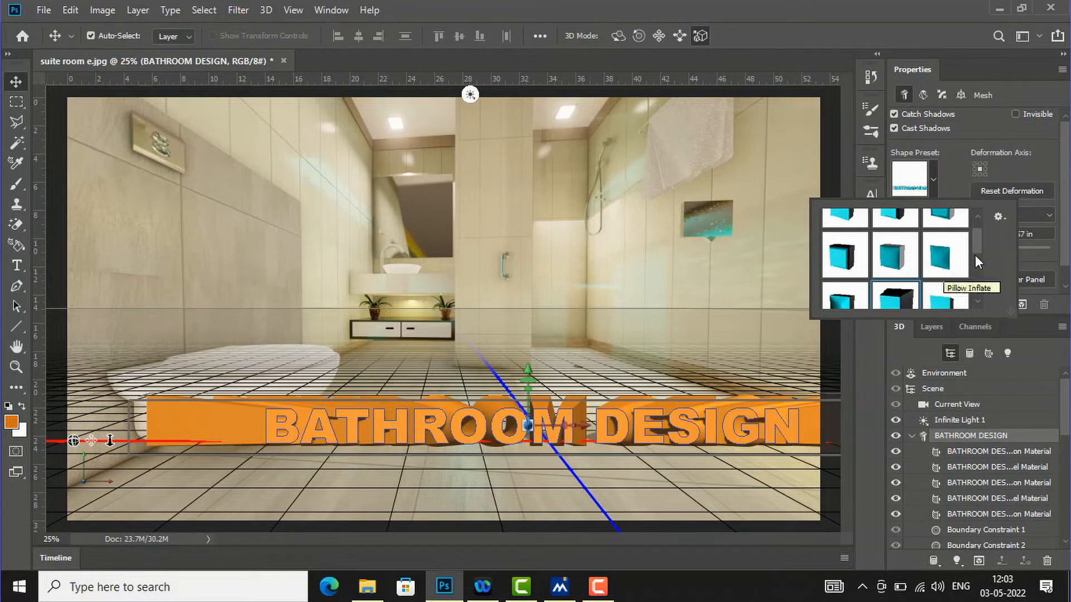
scroll(976, 245, up, 1)
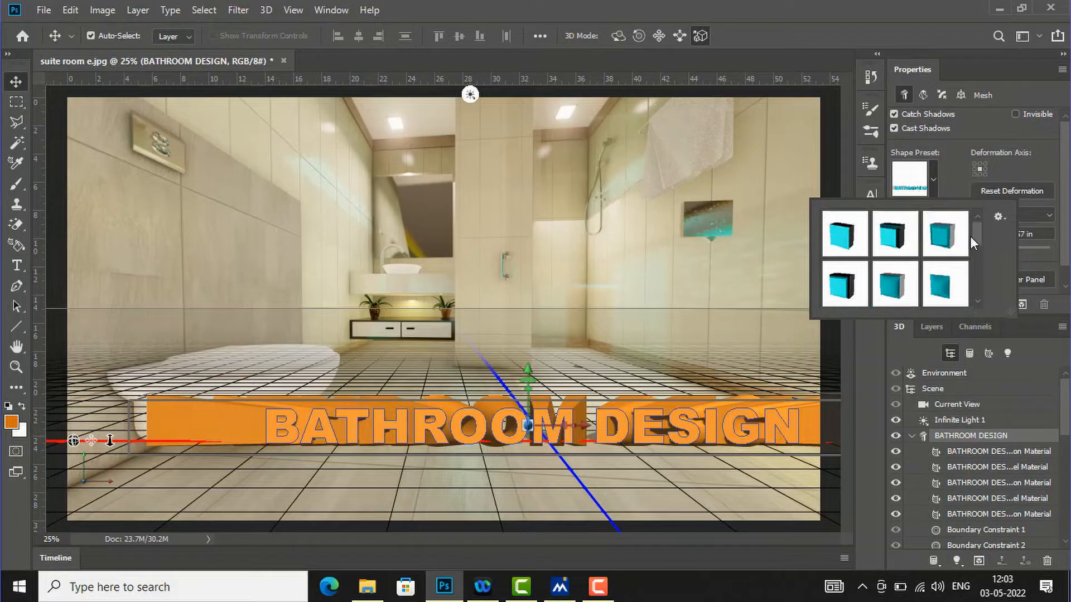
click(892, 243)
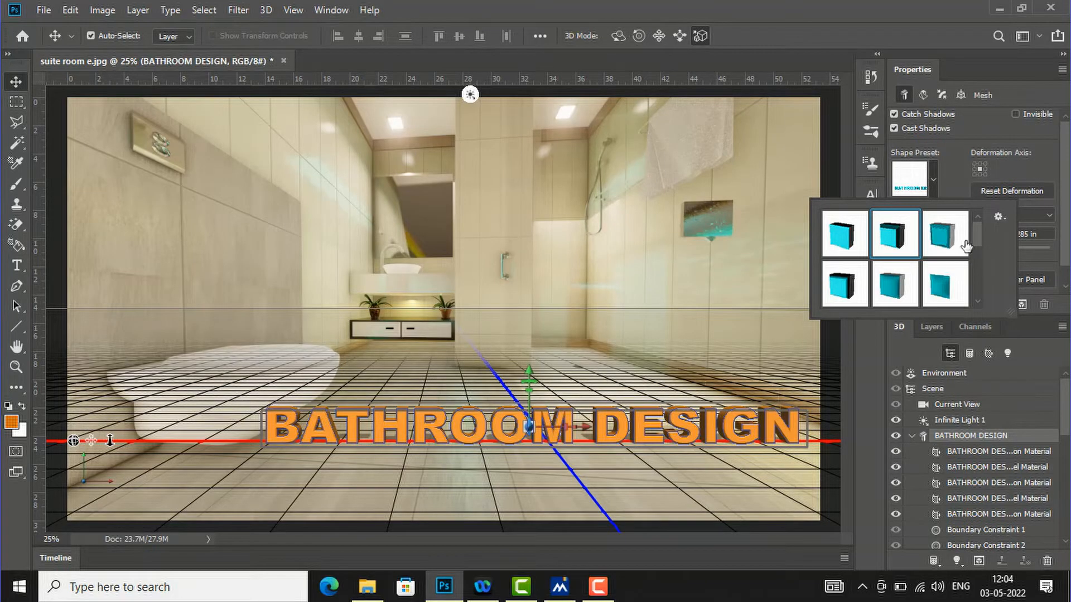
click(934, 176)
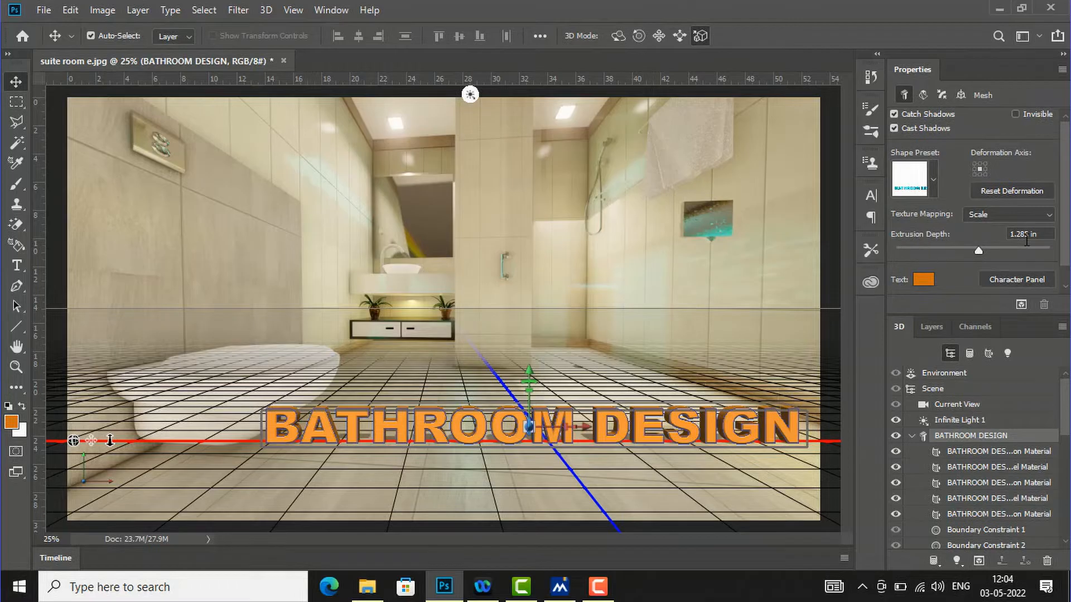
mouse_move(978, 252)
mouse_down()
mouse_move(944, 252)
mouse_move(981, 250)
mouse_up()
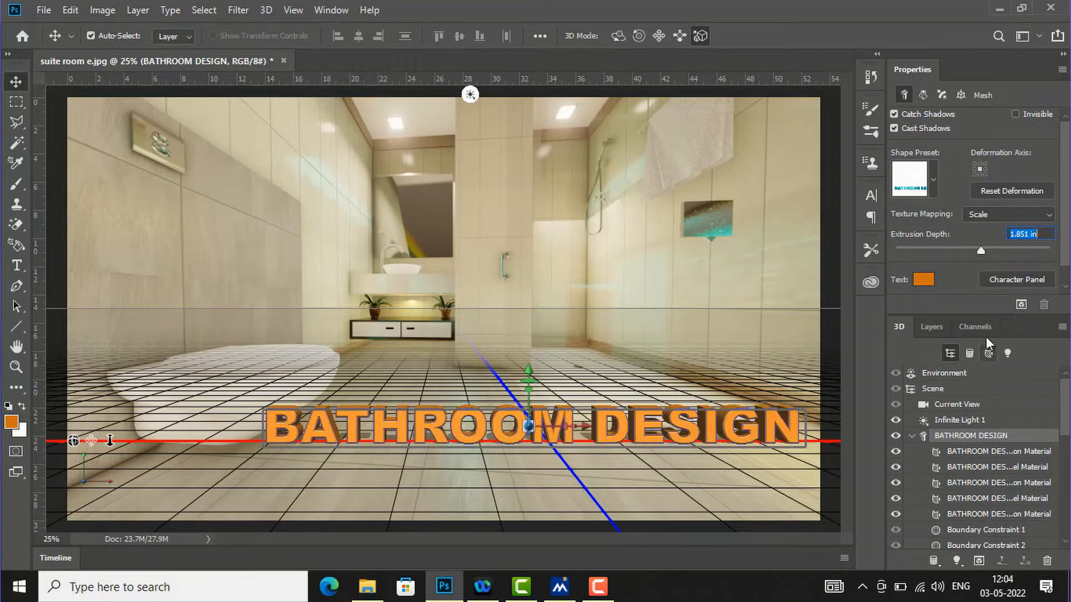
Change the 3D text colour to coral orange, RGB 255, 107, 73, after trying a turquoise shade
click(923, 281)
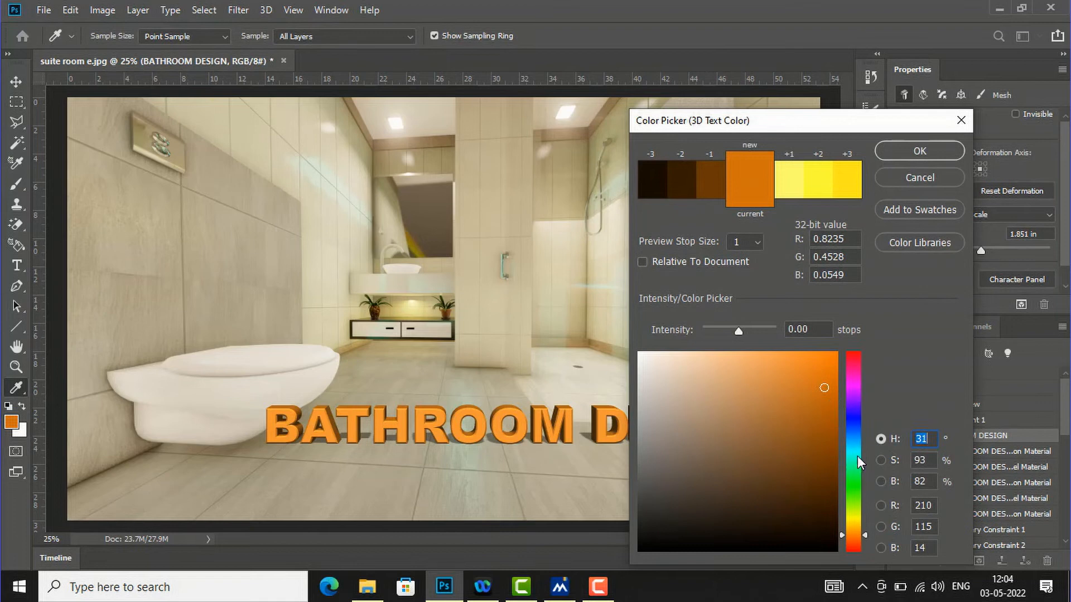
click(858, 456)
drag(803, 444, 750, 360)
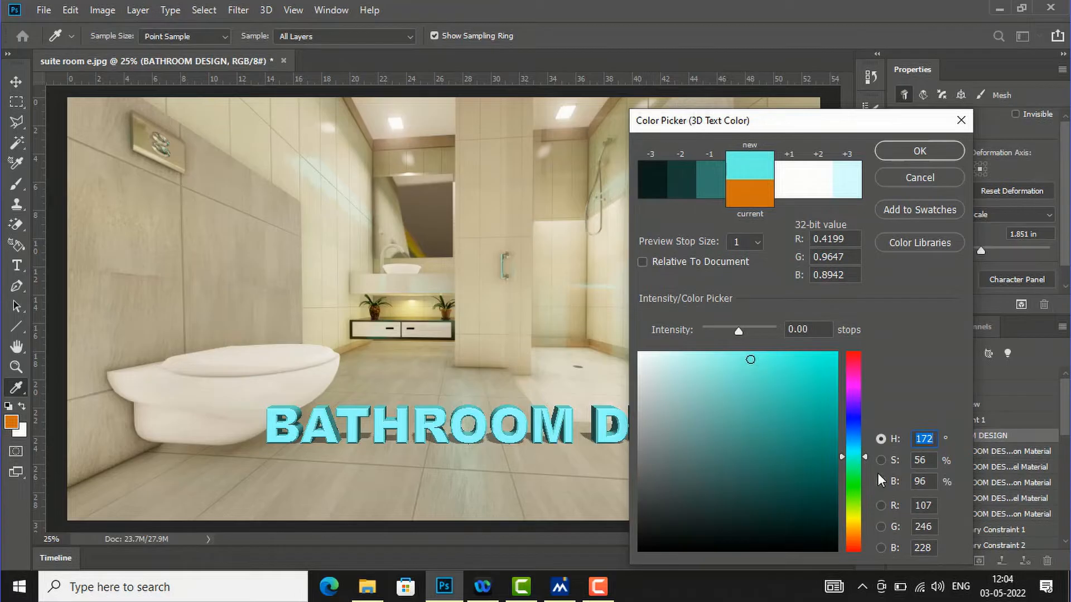
click(851, 545)
drag(798, 372, 780, 350)
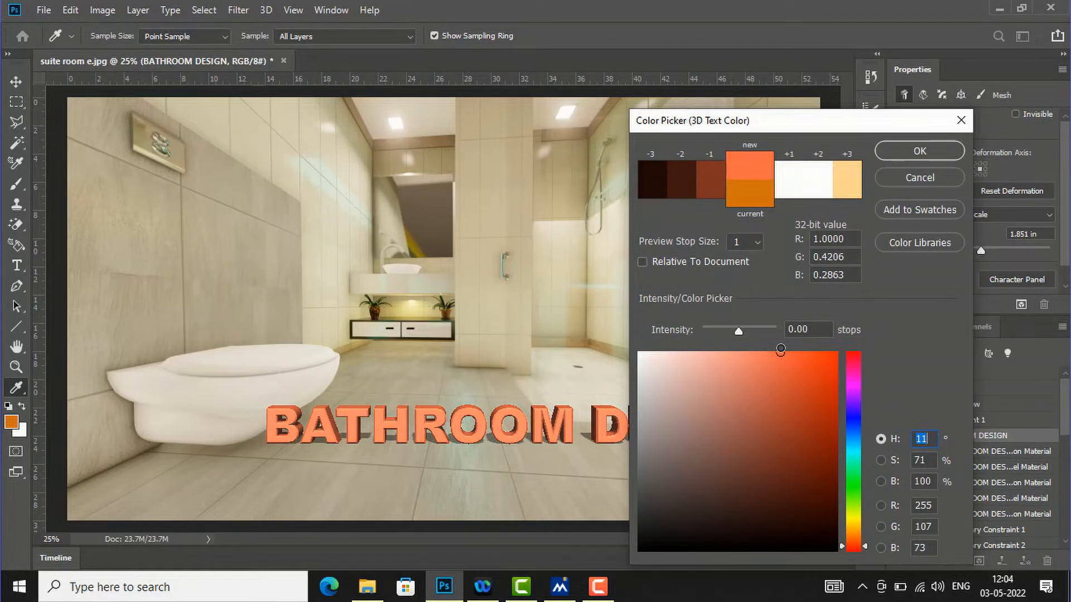
click(915, 154)
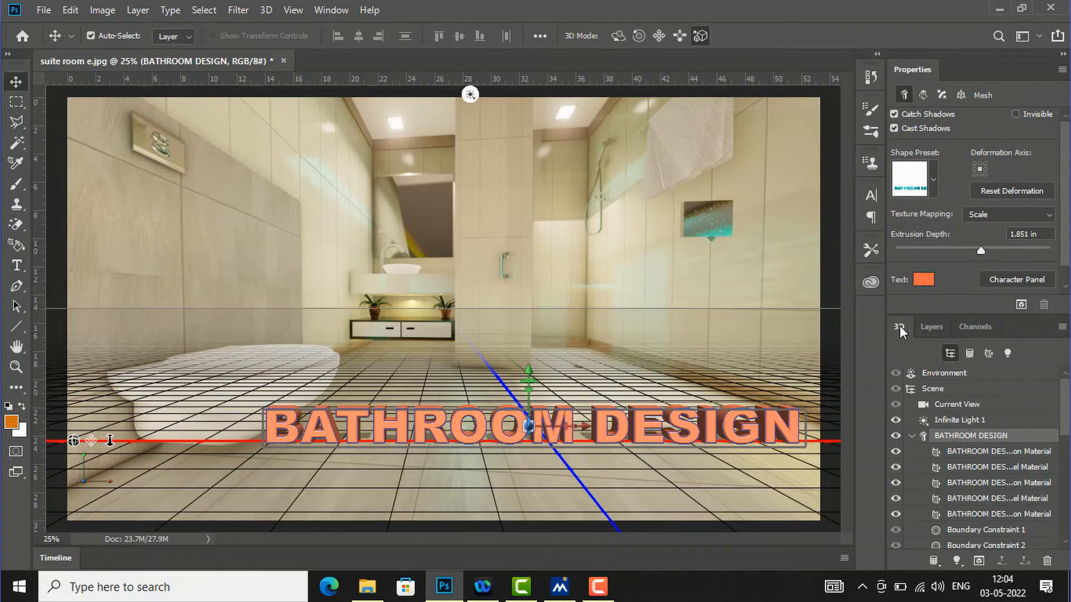
Set the 3D environment's image-based light intensity to 150% and its shadow softness to 8%
click(943, 381)
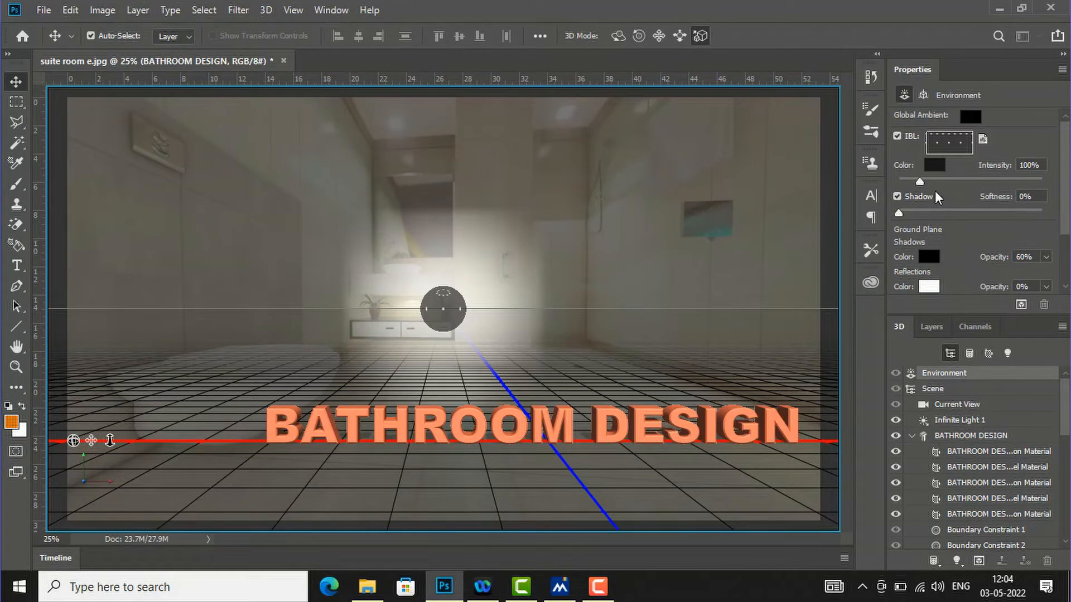
mouse_move(919, 184)
mouse_down()
mouse_move(960, 184)
mouse_move(930, 192)
mouse_up()
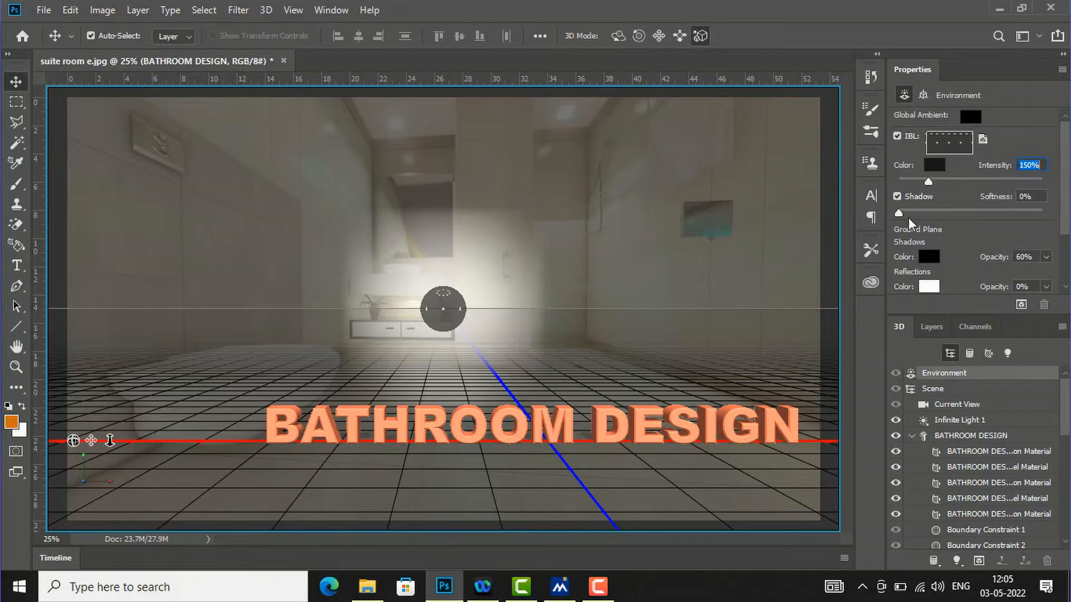
mouse_move(898, 215)
mouse_down()
mouse_move(1006, 210)
mouse_move(911, 213)
mouse_up()
Set the ground plane's reflection opacity to 38% in the 3D environment settings
scroll(965, 256, down, 2)
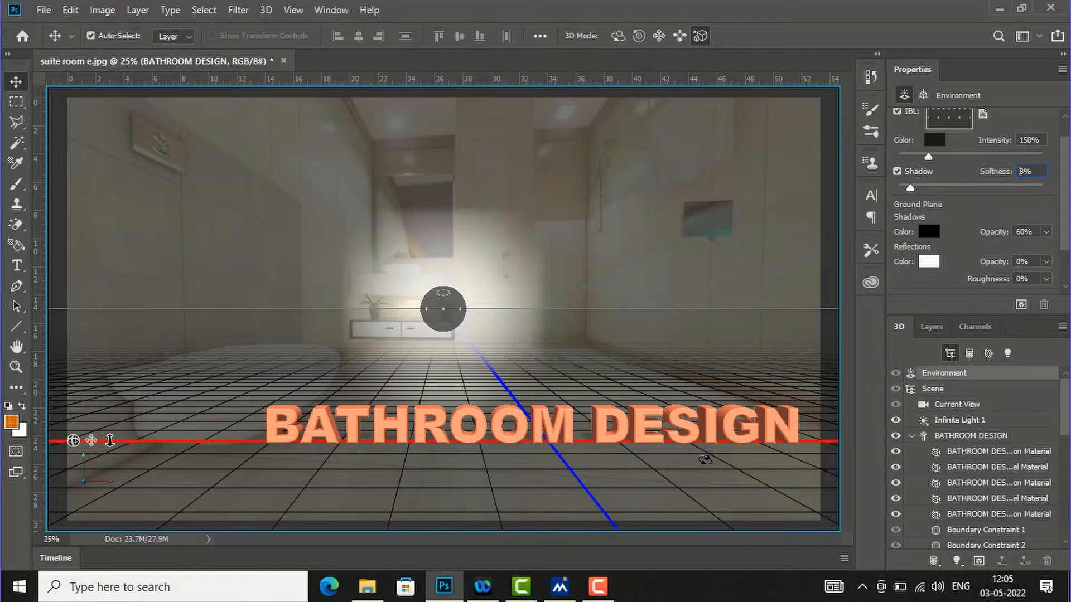
click(1047, 262)
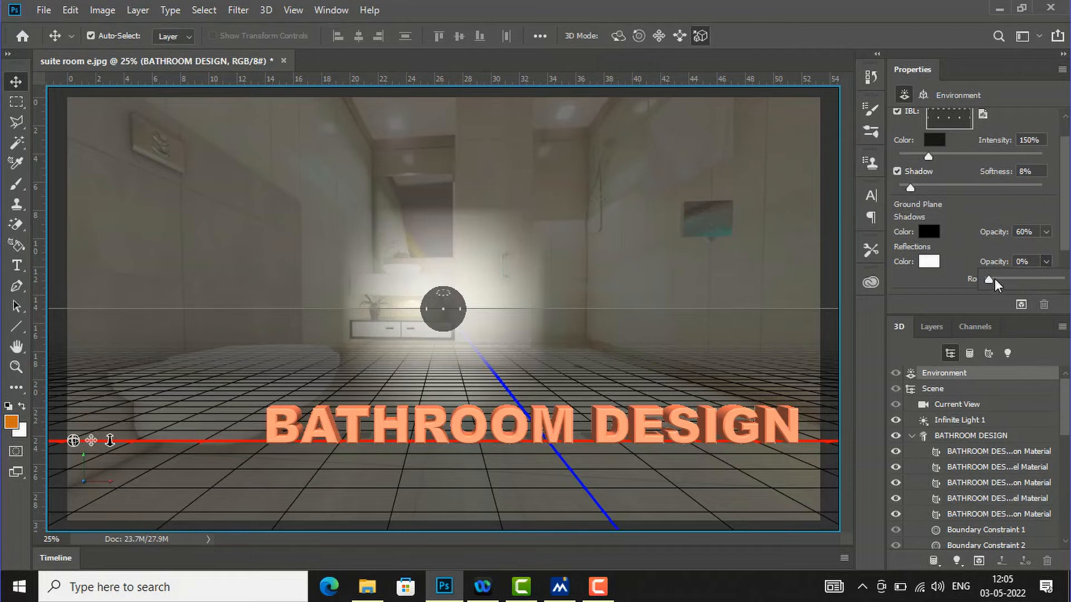
drag(993, 279, 1017, 278)
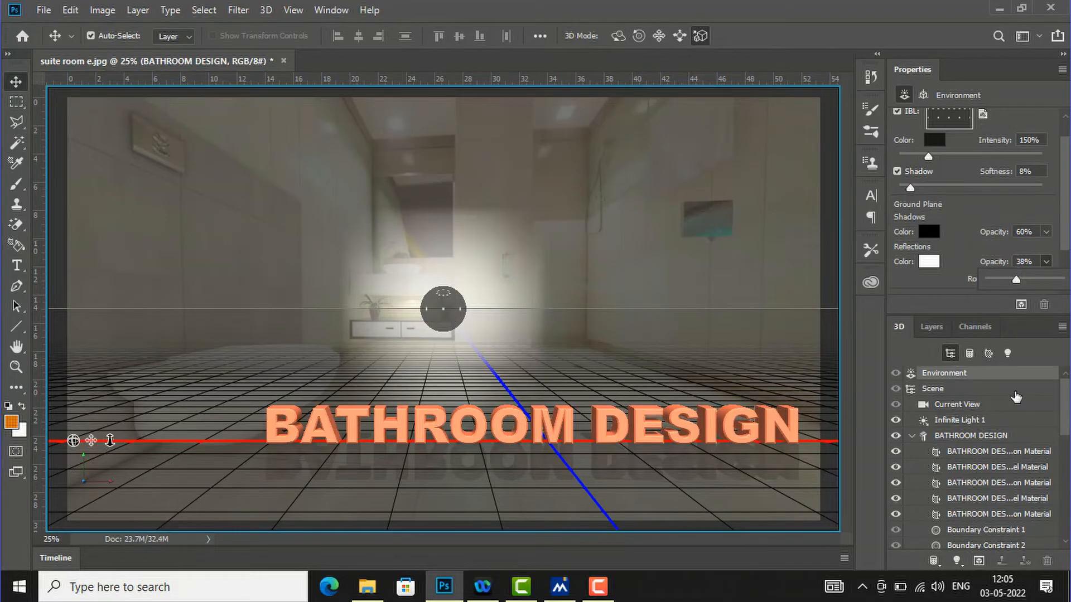
Inspect the reflection without the 3D grid by selecting Layer 0, and reselect the BATHROOM DESIGN 3D text
click(943, 329)
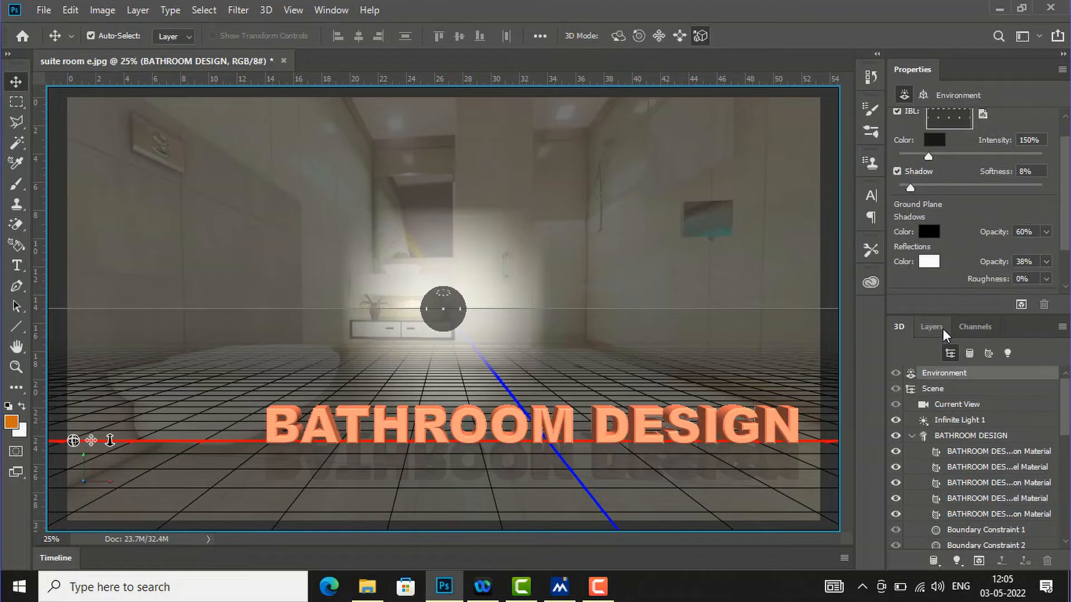
click(968, 491)
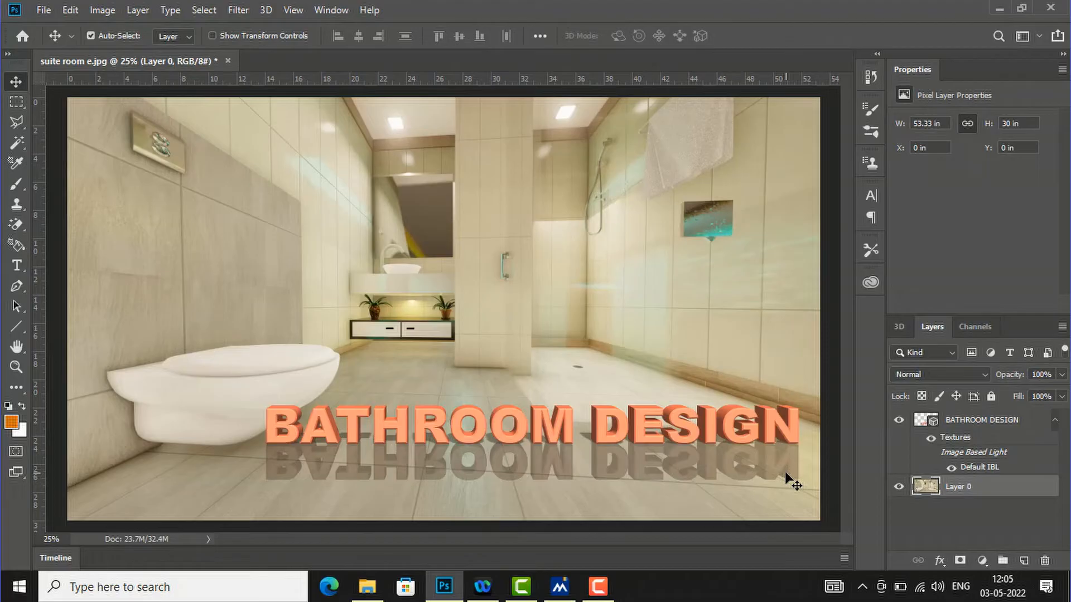
click(898, 322)
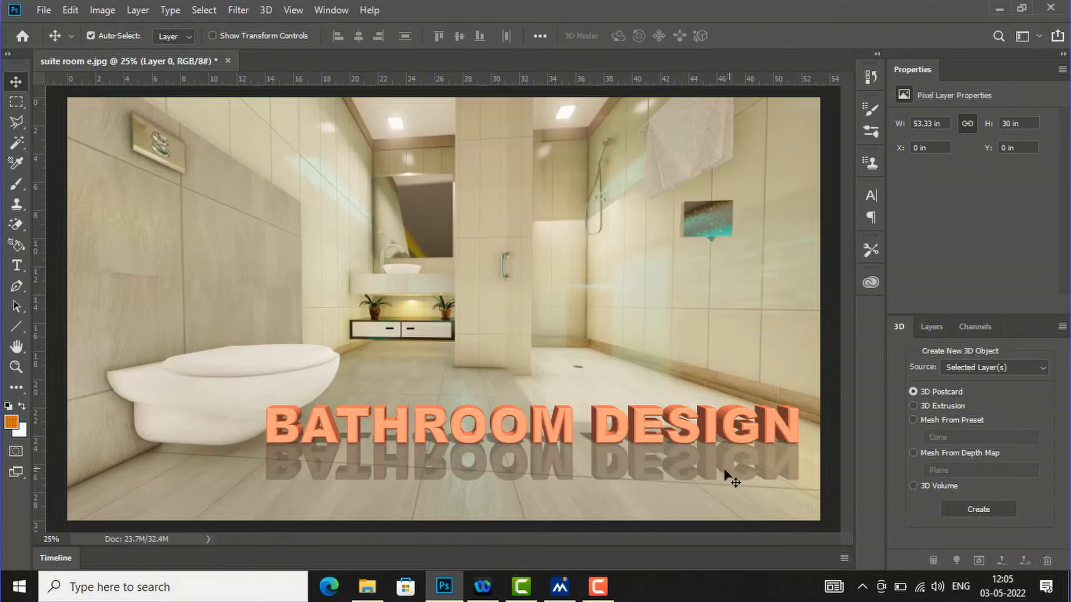
click(707, 435)
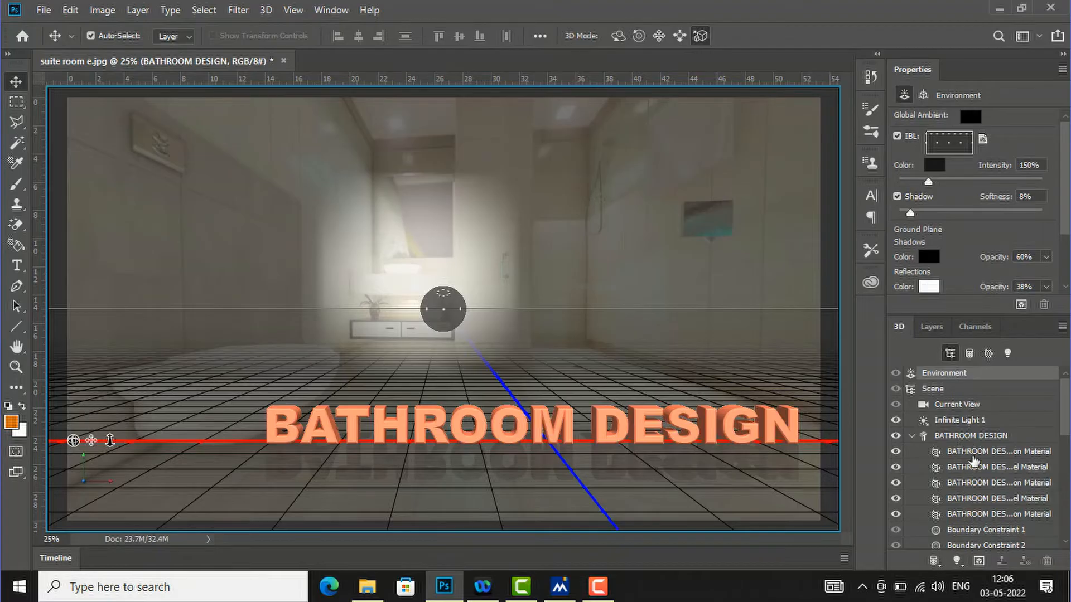
Select all five BATHROOM DESIGN text materials and set their diffuse colour to teal, RGB 53, 188, 164
click(970, 436)
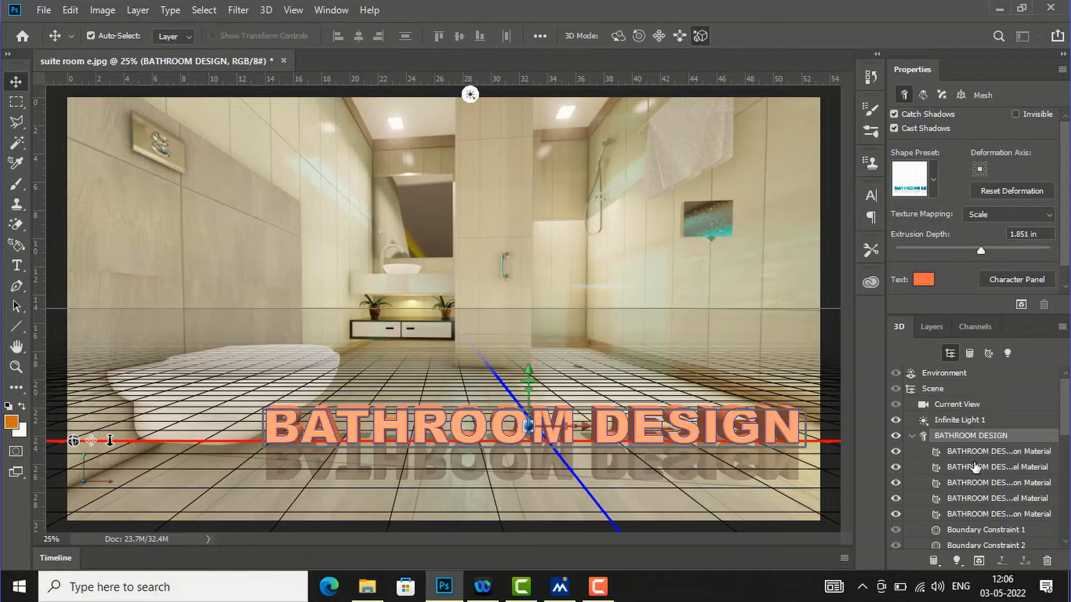
click(974, 455)
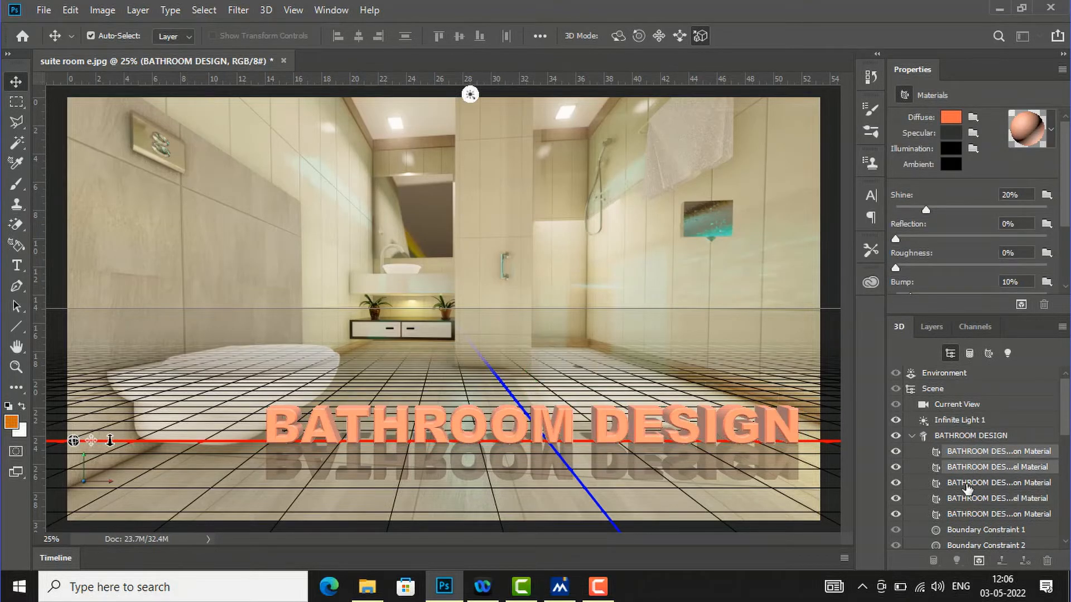
shift+click(973, 482)
shift+click(976, 498)
shift+click(976, 514)
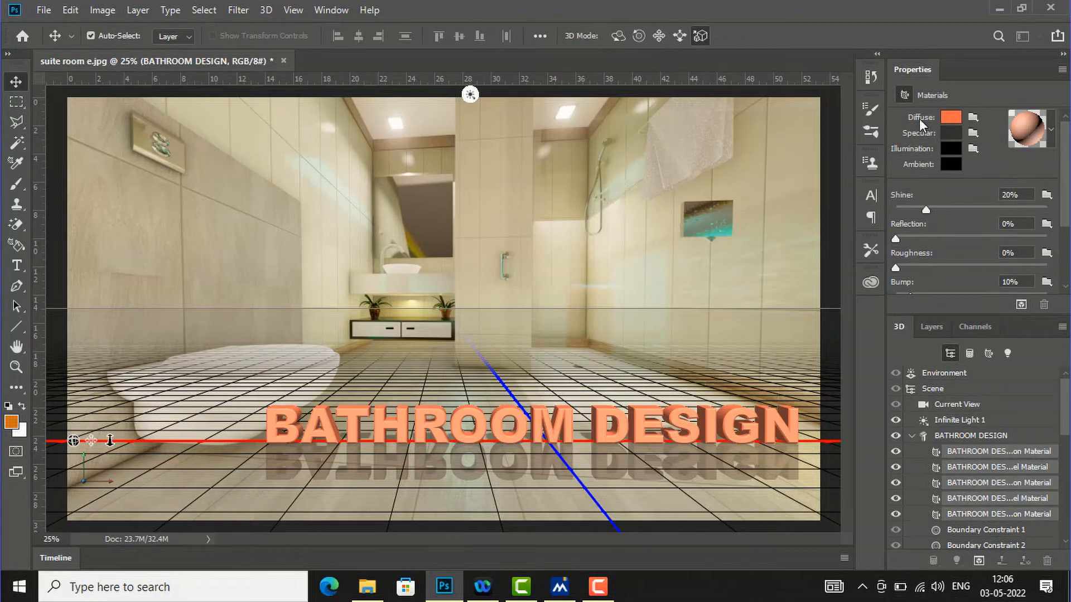
click(951, 120)
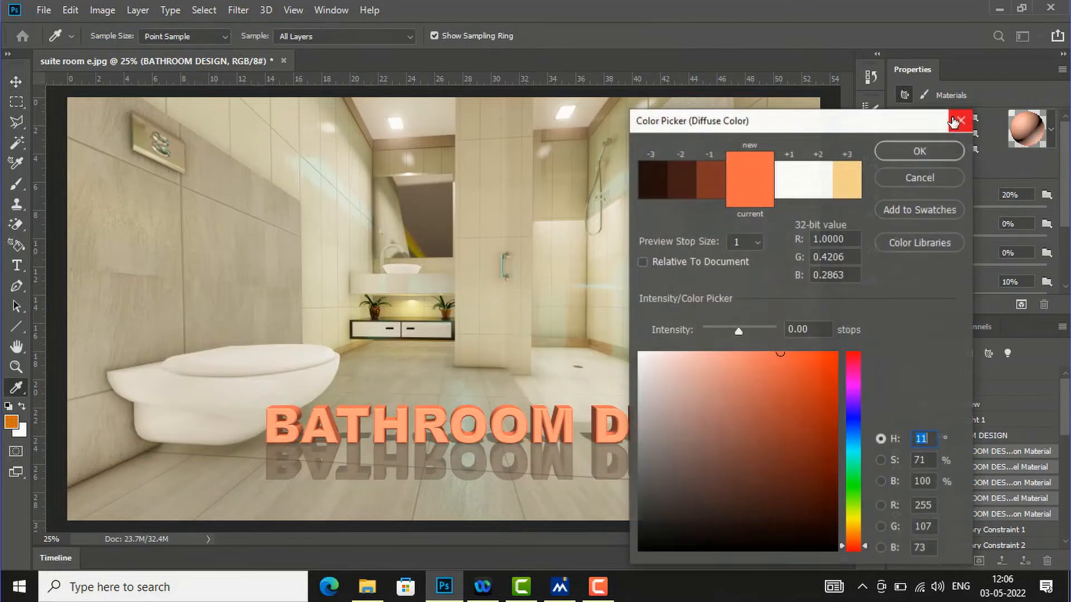
click(802, 454)
mouse_move(802, 455)
mouse_down()
mouse_move(801, 384)
mouse_move(805, 471)
mouse_move(739, 452)
mouse_move(677, 414)
mouse_move(684, 400)
mouse_move(722, 467)
mouse_move(796, 406)
mouse_move(820, 477)
mouse_up()
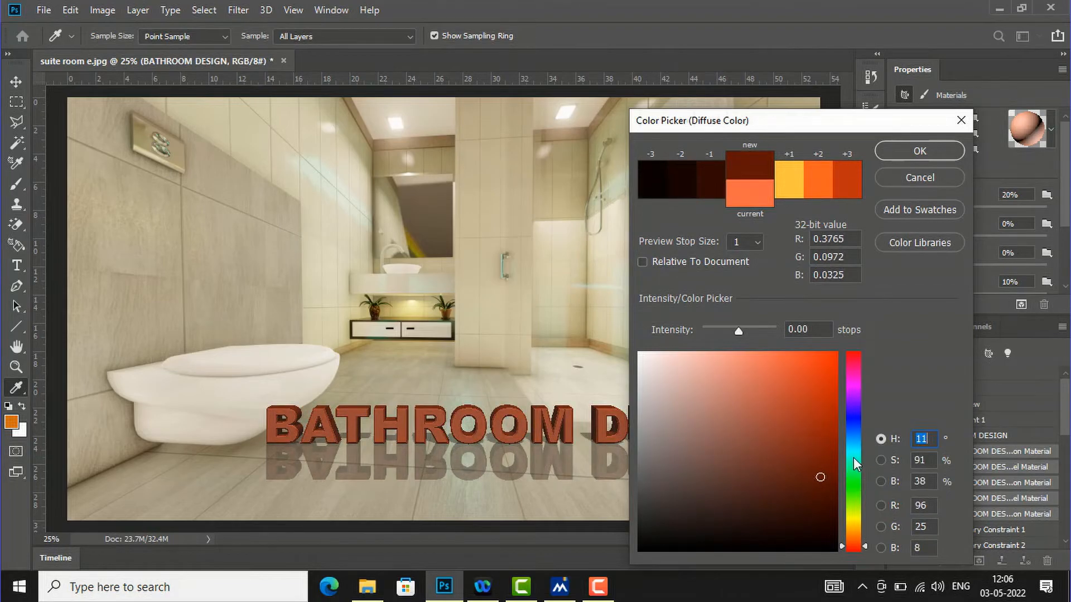
click(853, 458)
click(819, 398)
mouse_move(818, 398)
mouse_down()
mouse_move(764, 442)
mouse_move(781, 405)
mouse_up()
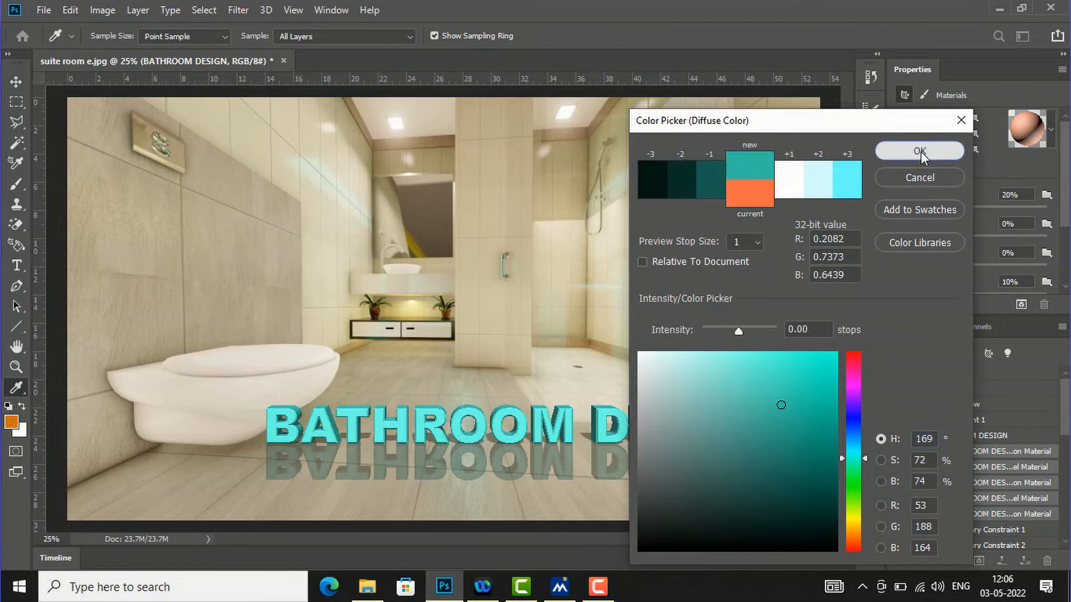
click(920, 152)
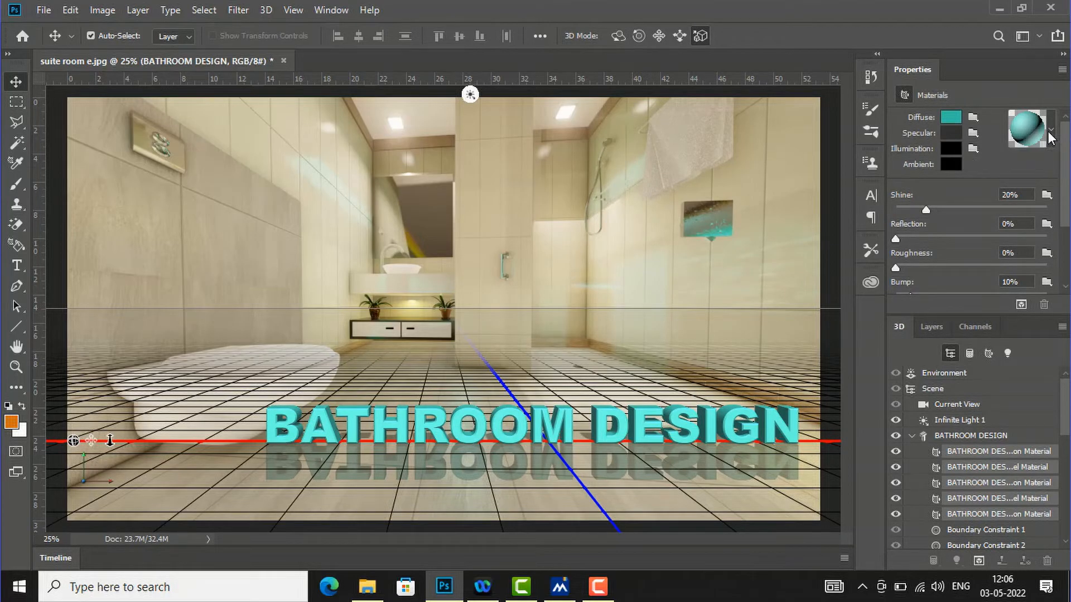
Try the patterned red, denim blue and brown material presets on the selected text materials
click(1051, 140)
drag(1031, 220, 1031, 169)
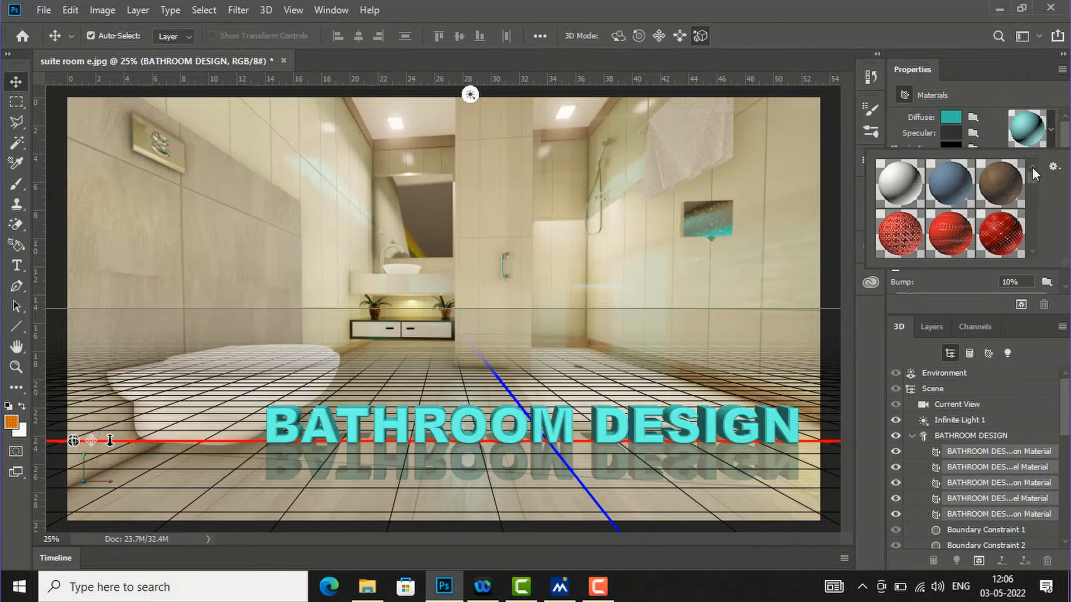
click(905, 237)
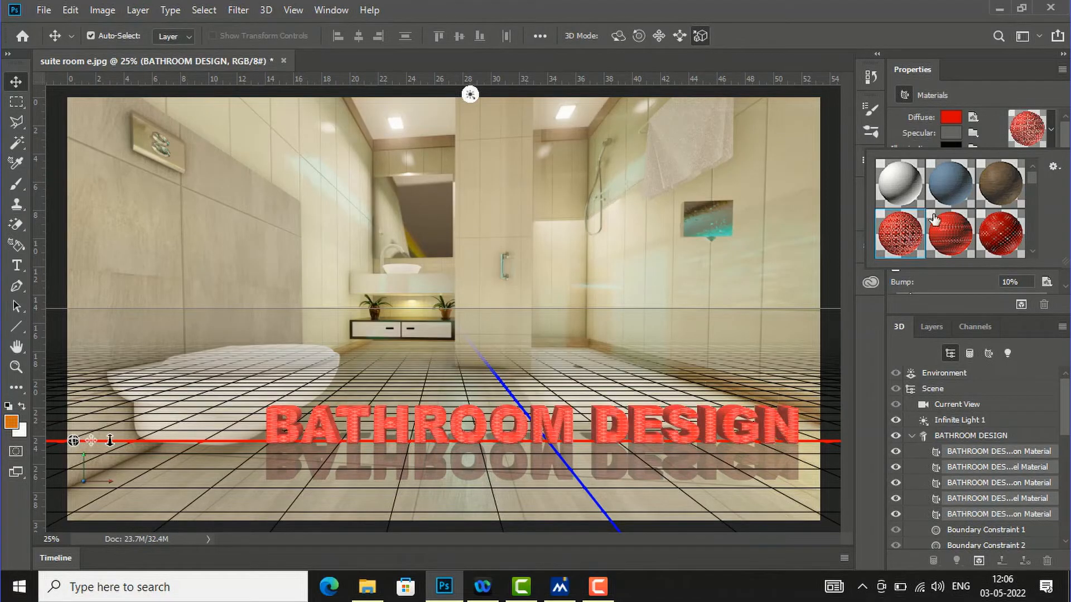
click(952, 199)
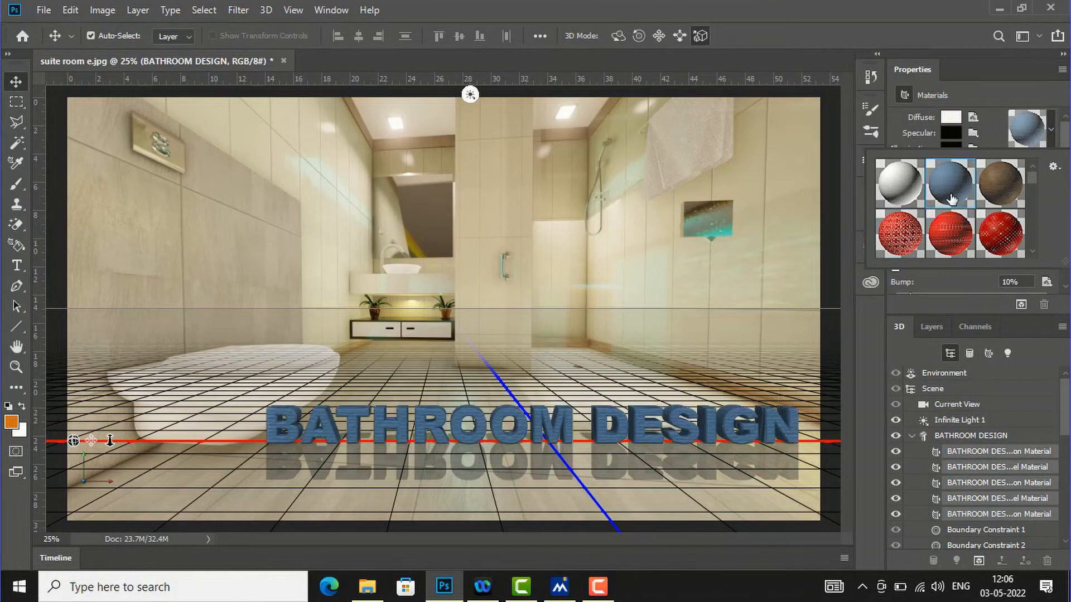
click(1023, 182)
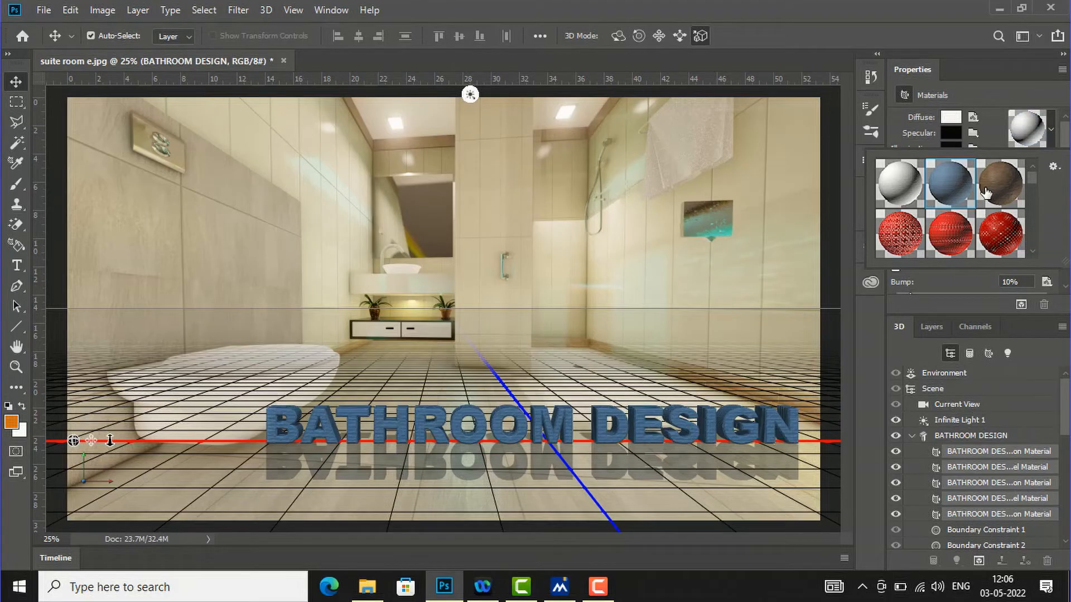
Compare the glossy blue, red brick and dark grey stone material presets, and apply a glossy blue preset to the text
drag(1029, 178, 1031, 222)
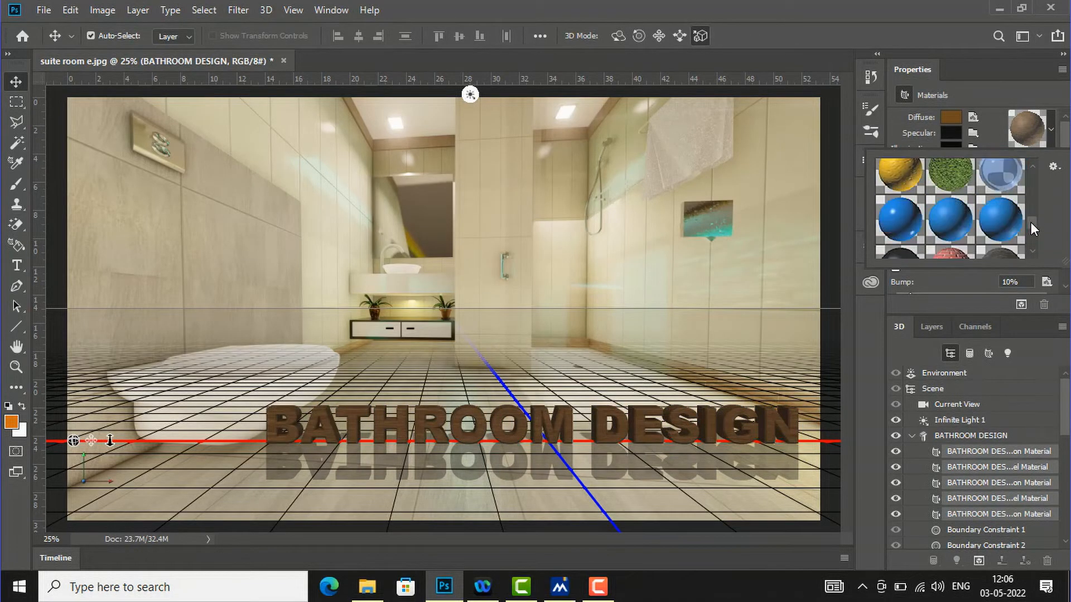
click(949, 230)
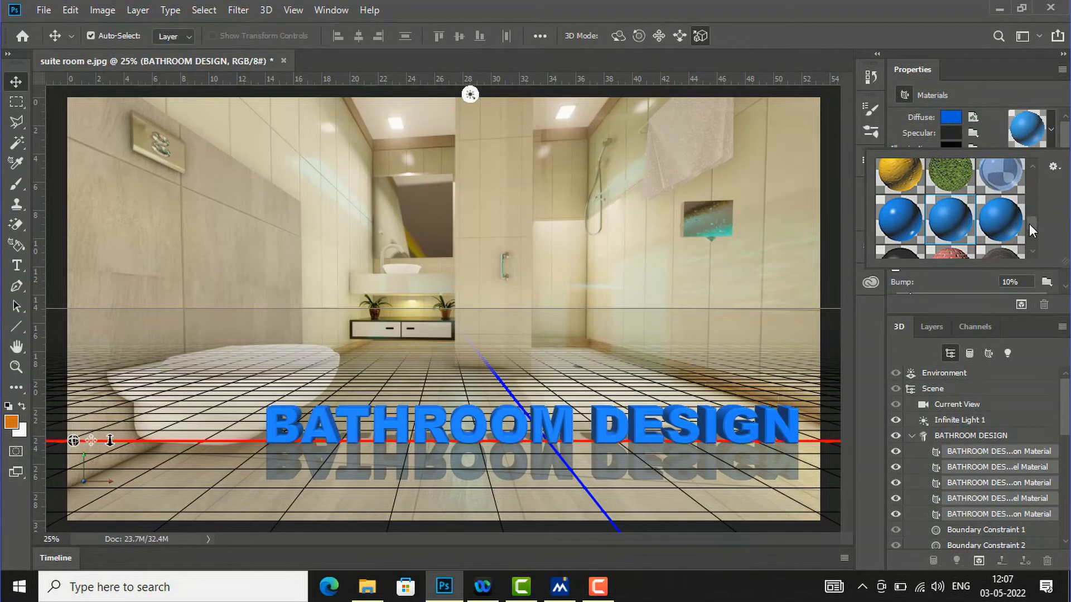
scroll(1029, 224, down, 1)
click(952, 220)
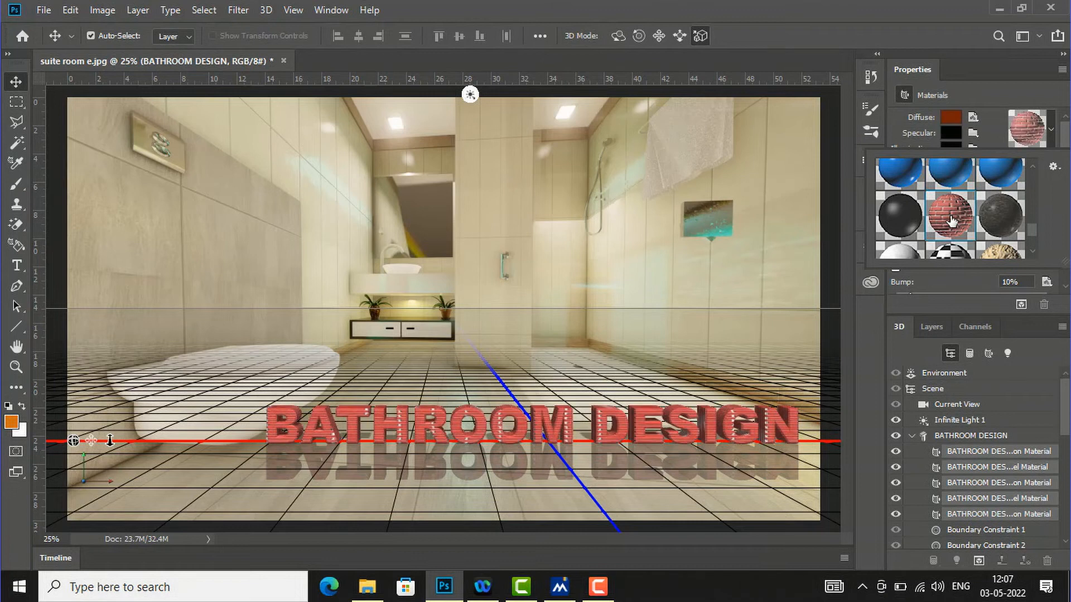
click(1011, 224)
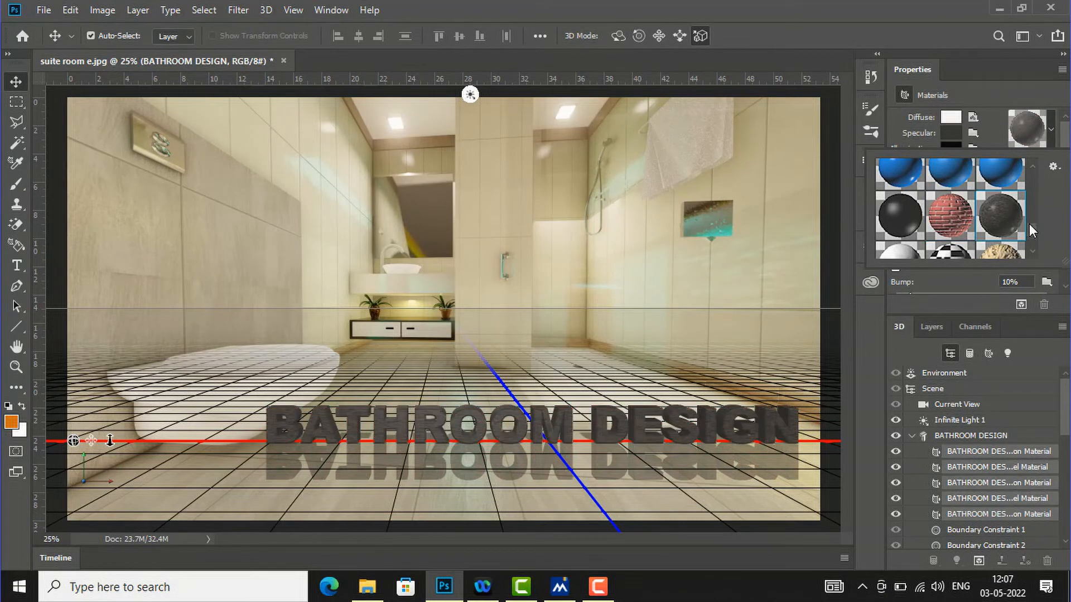
scroll(1025, 216, up, 1)
click(992, 241)
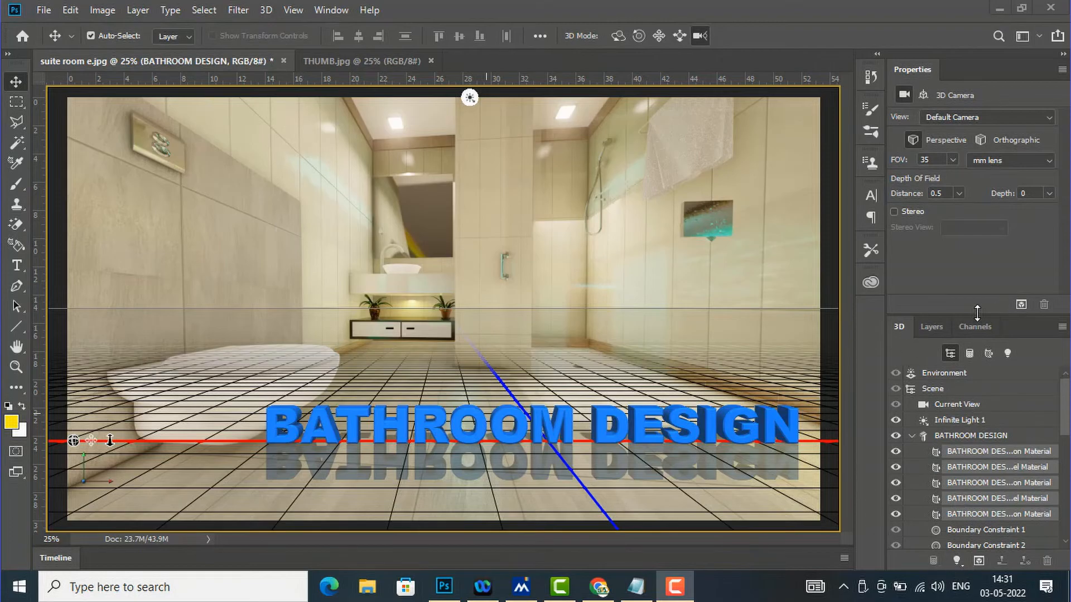
Add a new spot light to the 3D scene and start rendering the 3D layer
click(958, 562)
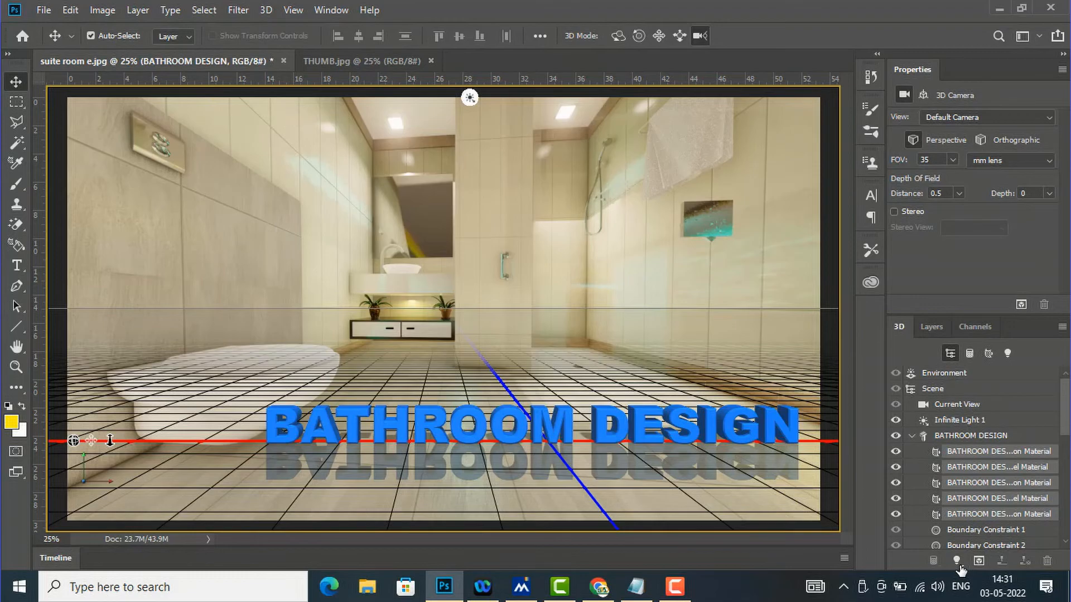
click(957, 563)
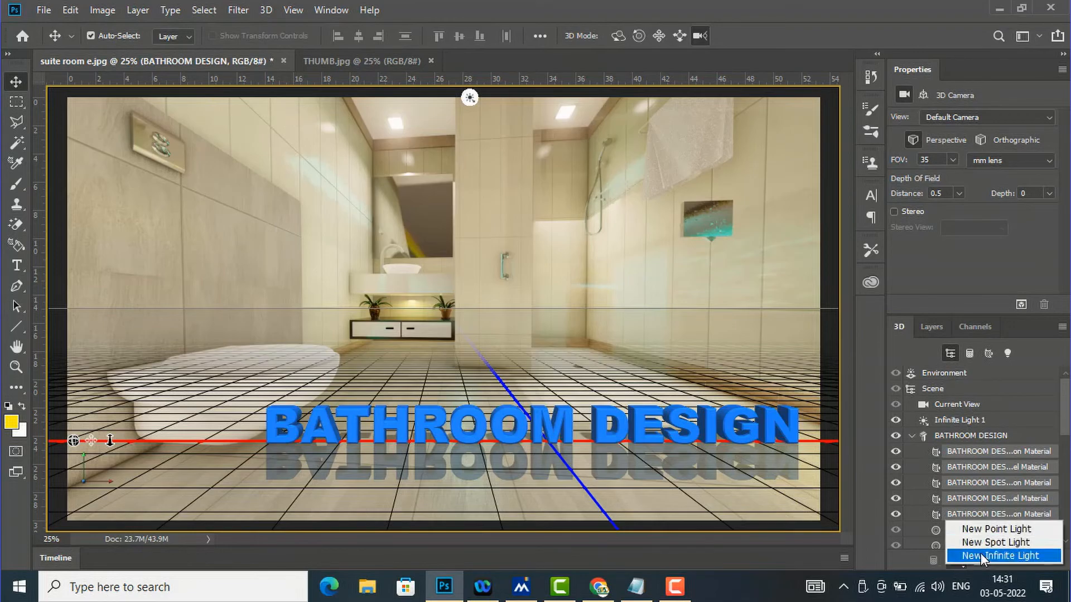
click(1017, 543)
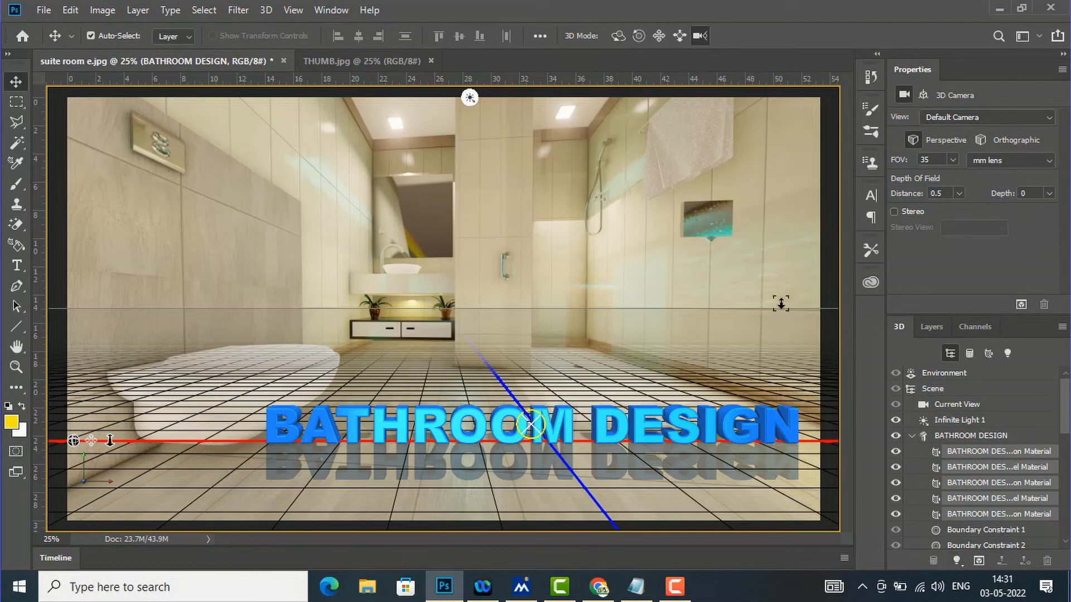
click(980, 562)
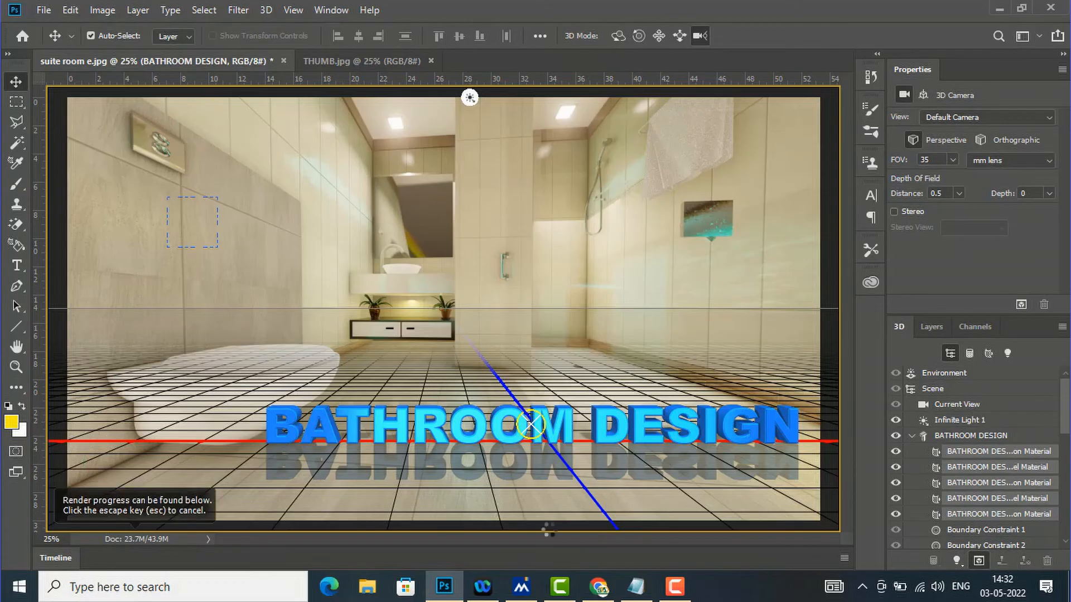